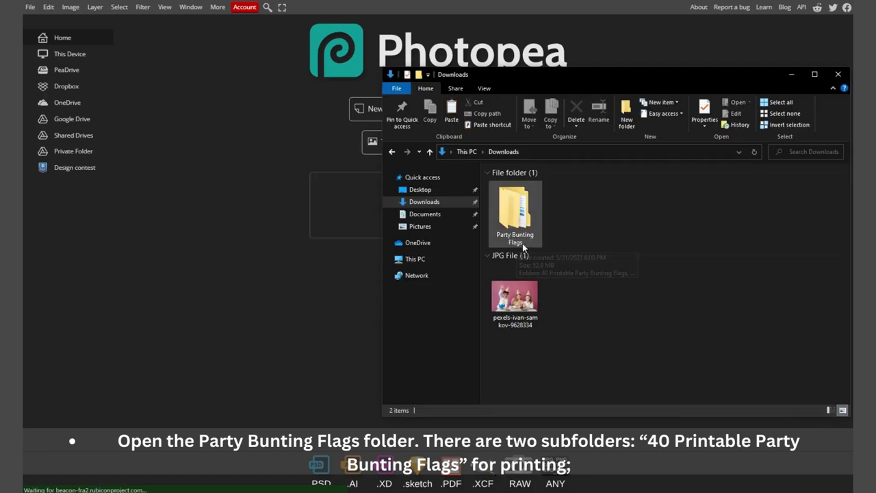
# Step: Browse the Party Bunting Flags folders and preview flag 10 at full size
pyautogui.doubleClick(526, 212)
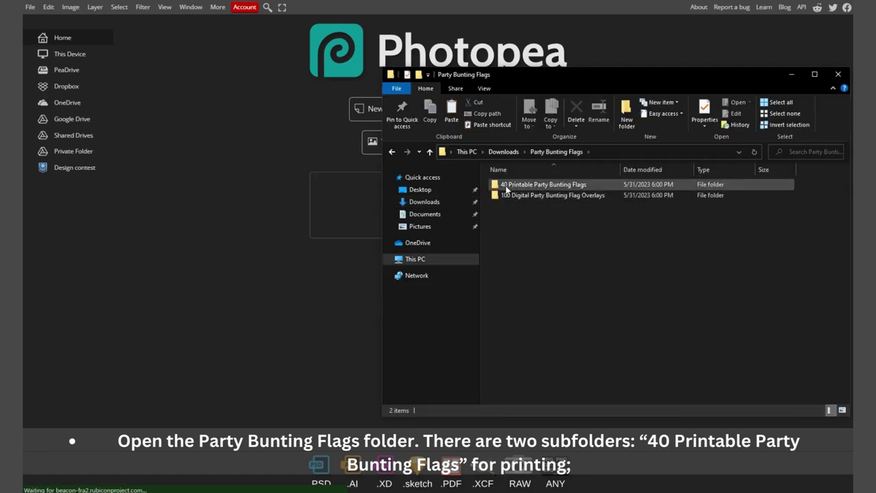
pyautogui.doubleClick(546, 185)
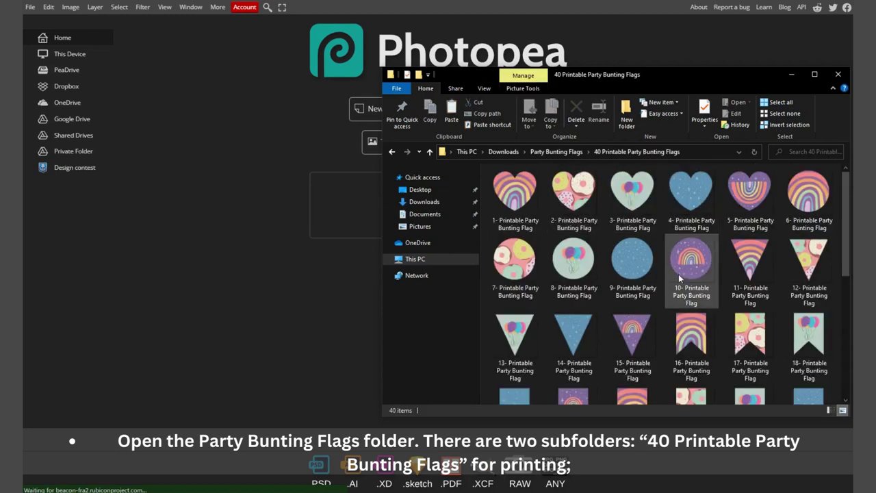
pyautogui.scroll(-4, 684, 301)
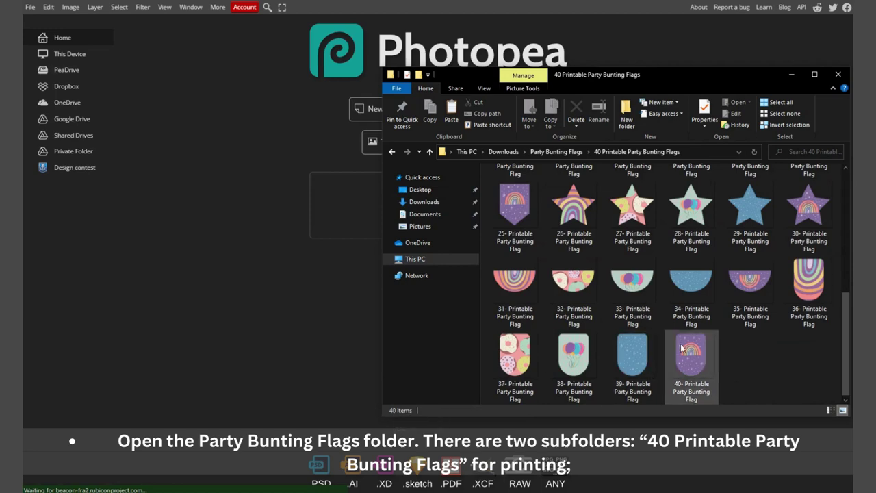
pyautogui.scroll(5, 683, 350)
pyautogui.doubleClick(700, 258)
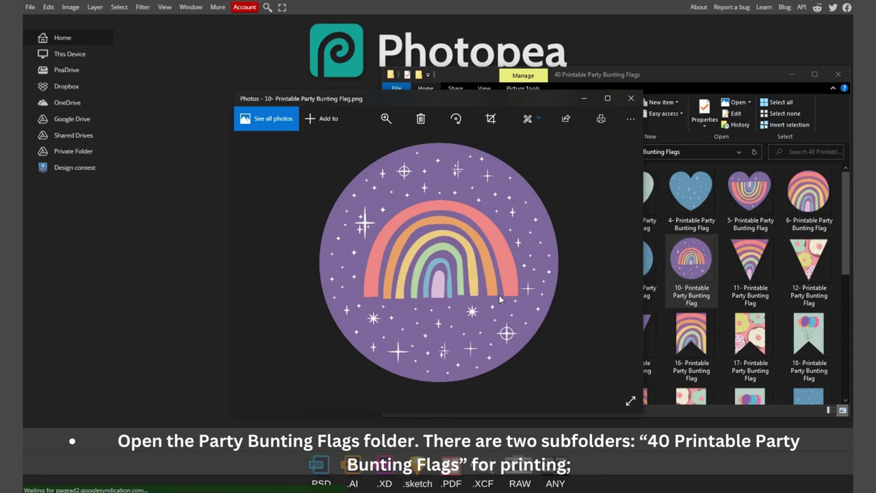
pyautogui.click(638, 104)
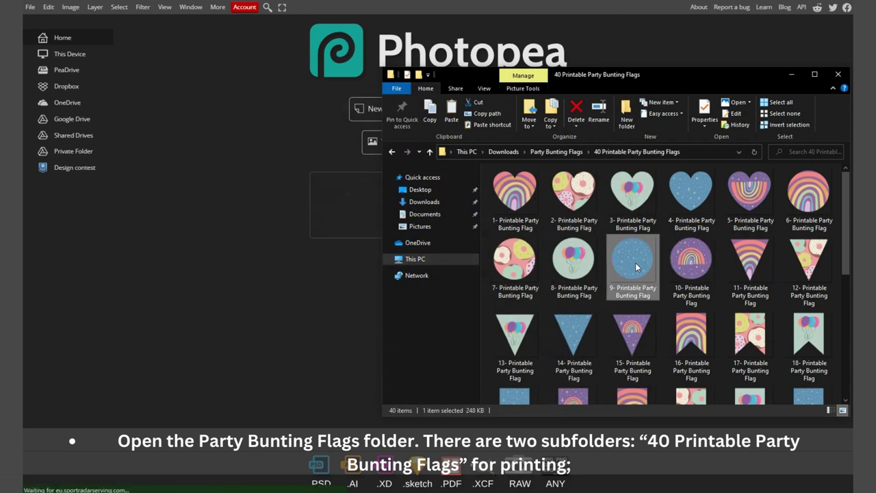
pyautogui.hotkey('alt', 'Up')
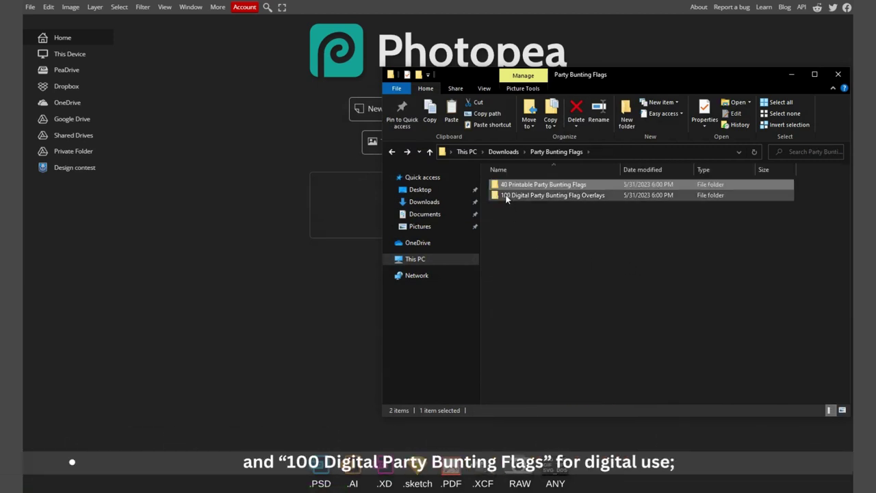
# Step: Look through the 100 Digital Party Bunting Flag Overlays, then open the party photo JPG in Photopea
pyautogui.doubleClick(541, 196)
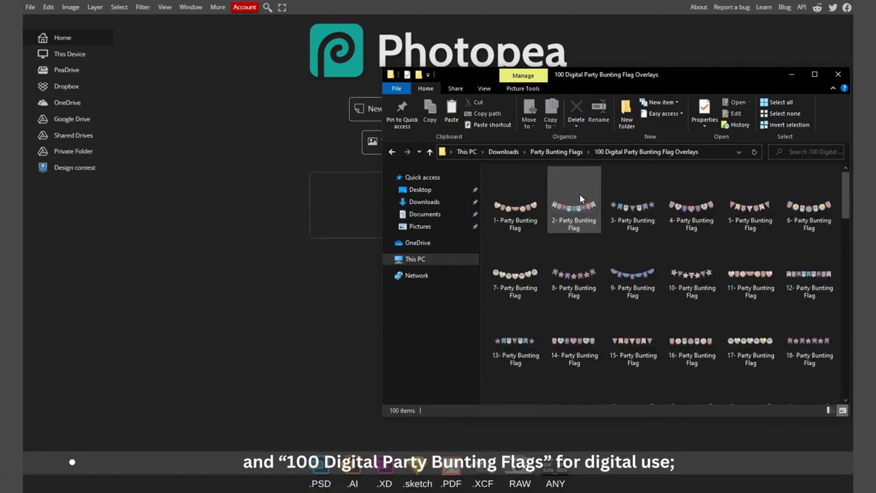
pyautogui.scroll(-3, 612, 254)
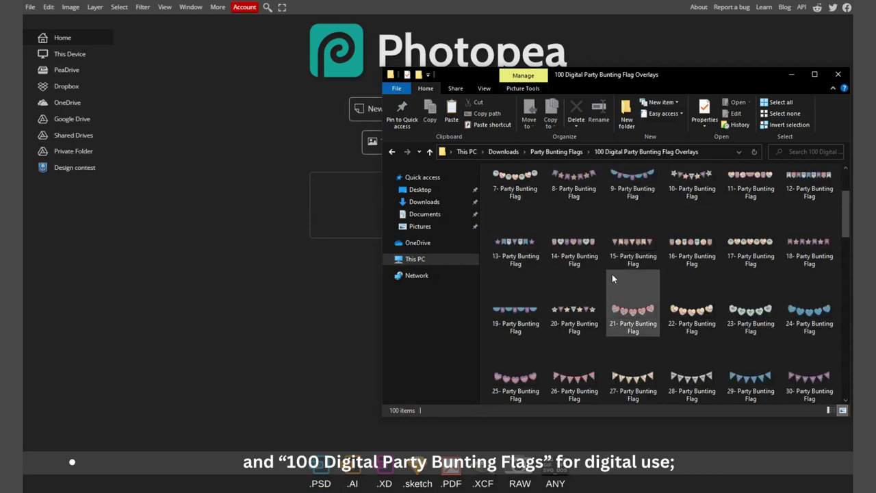
pyautogui.scroll(-2, 612, 278)
pyautogui.scroll(5, 612, 281)
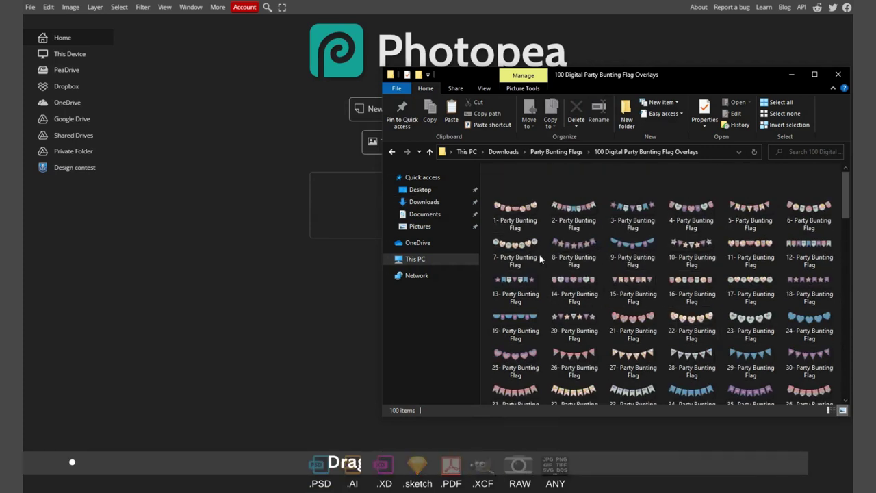
pyautogui.click(451, 202)
pyautogui.click(515, 301)
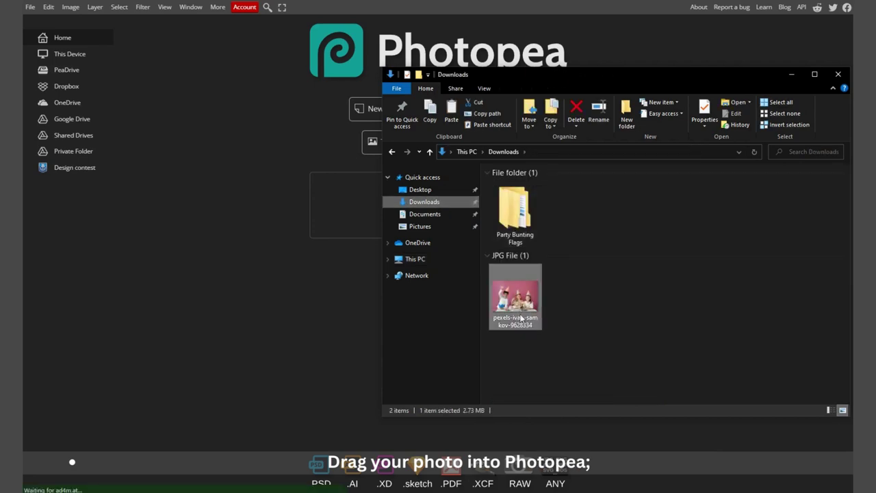
pyautogui.moveTo(515, 302); pyautogui.dragTo(339, 205)
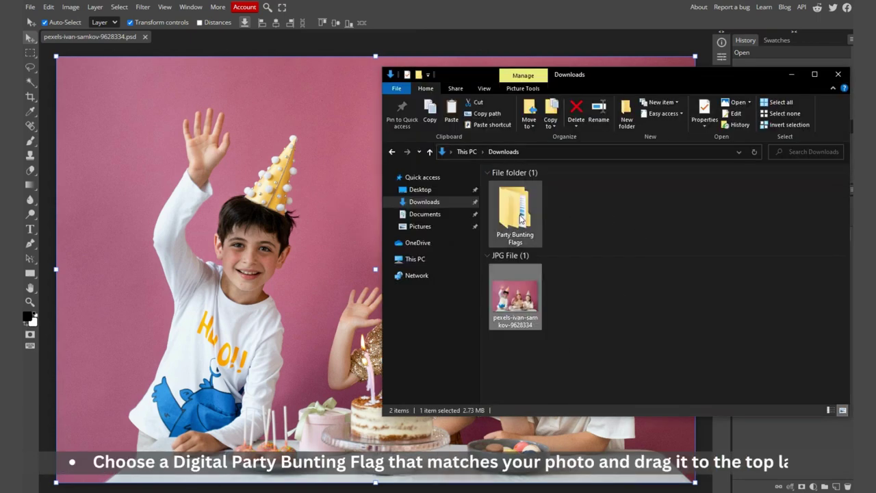
# Step: Open the 6- Party Bunting Flag file and paste its whole image onto the birthday photo
pyautogui.doubleClick(521, 218)
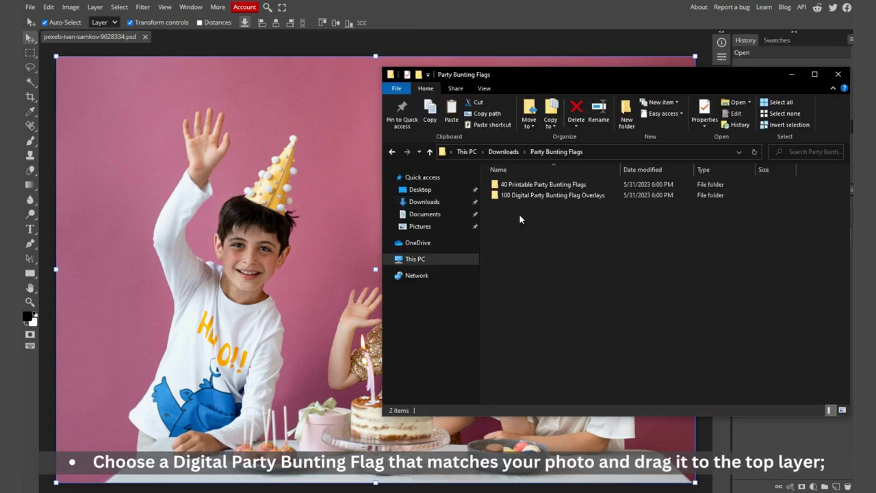
pyautogui.doubleClick(602, 195)
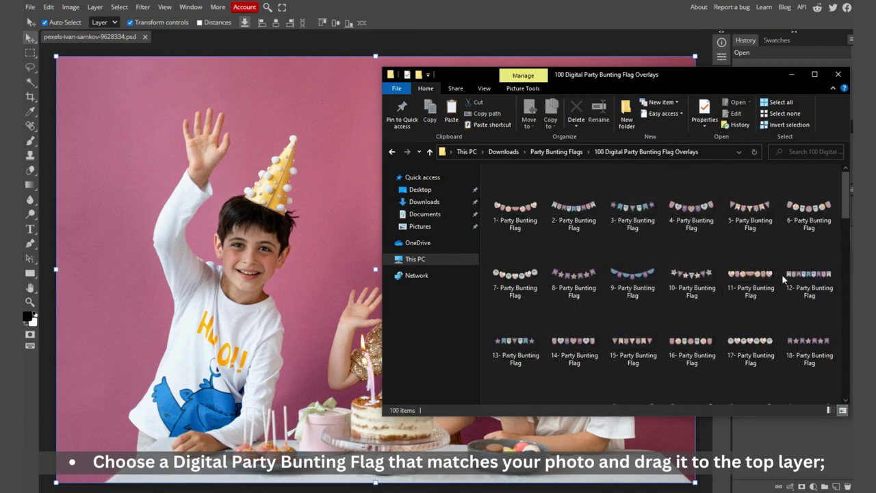
pyautogui.click(810, 209)
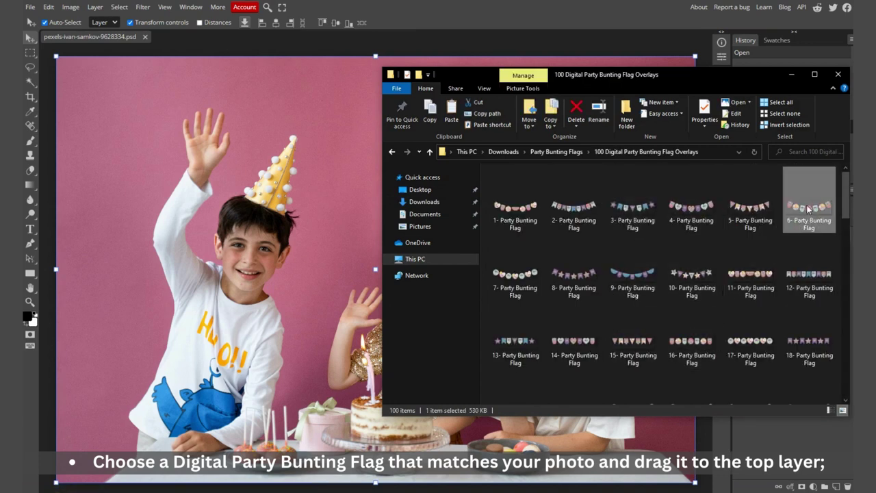
pyautogui.moveTo(810, 209); pyautogui.dragTo(260, 41)
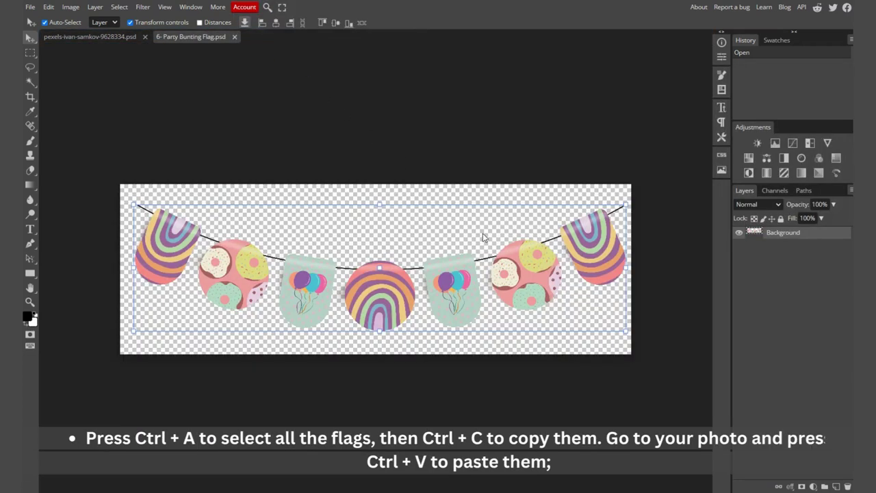
pyautogui.hotkey('ctrl', 'a')
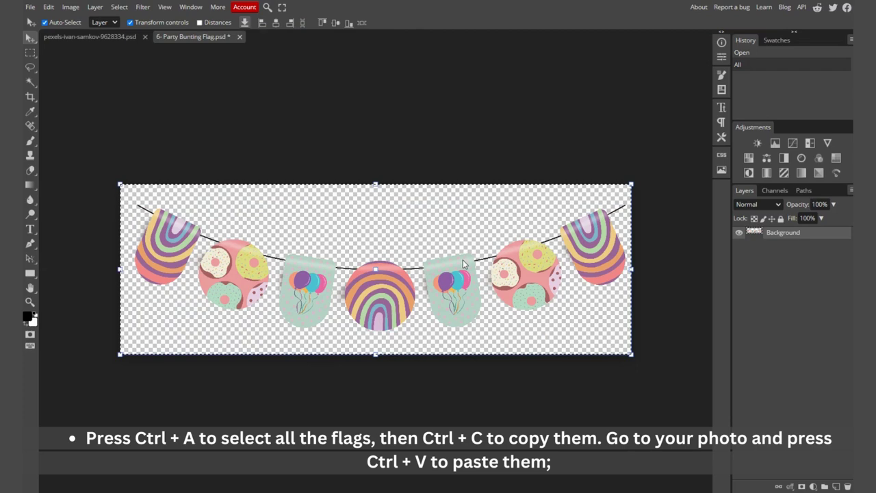
pyautogui.click(106, 39)
pyautogui.hotkey('ctrl', 'v')
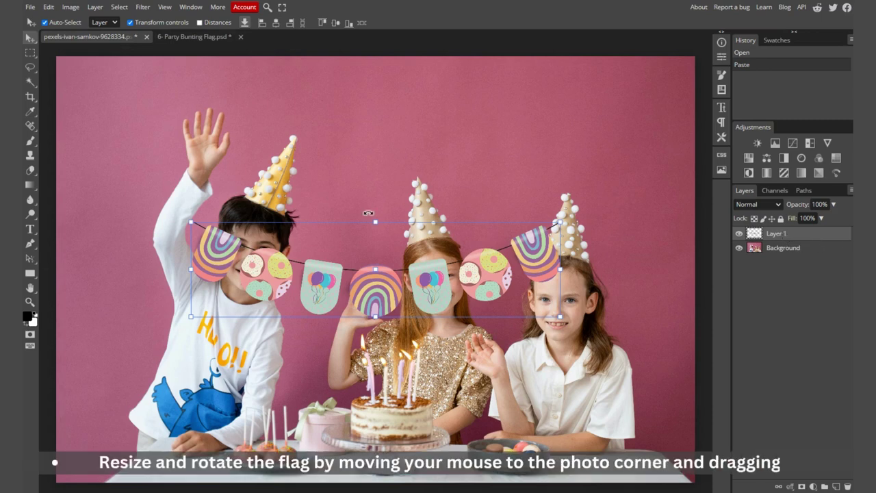
# Step: Enlarge the garland with Free Transform, then undo an accidental tilted resize
pyautogui.moveTo(190, 221); pyautogui.dragTo(5, 165)
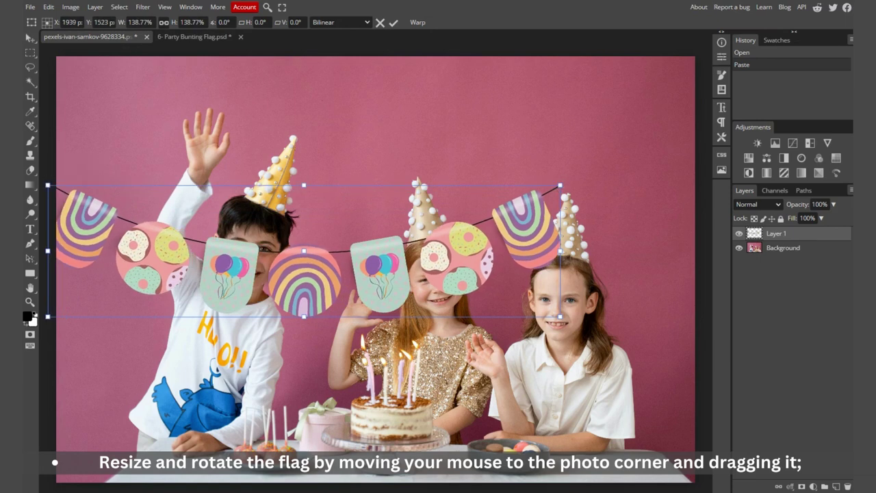
pyautogui.moveTo(562, 185); pyautogui.dragTo(682, 144)
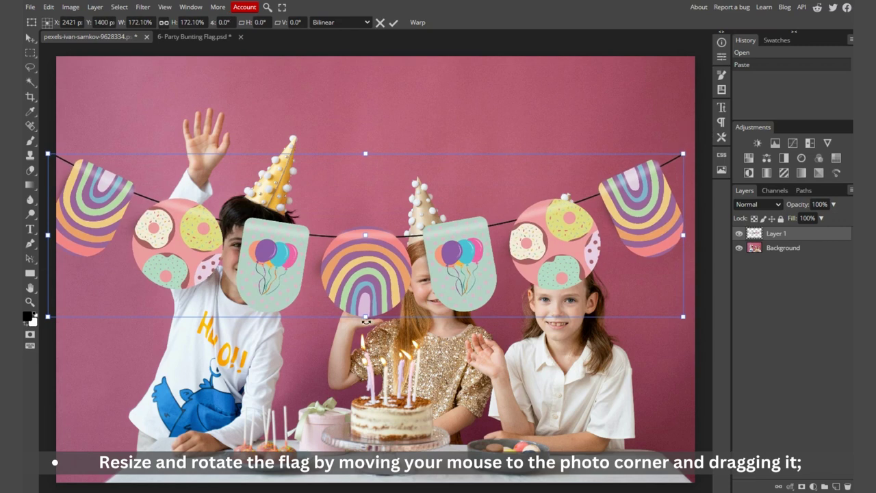
pyautogui.moveTo(365, 320)
pyautogui.mouseDown()
pyautogui.moveTo(427, 335)
pyautogui.moveTo(389, 368)
pyautogui.mouseUp()
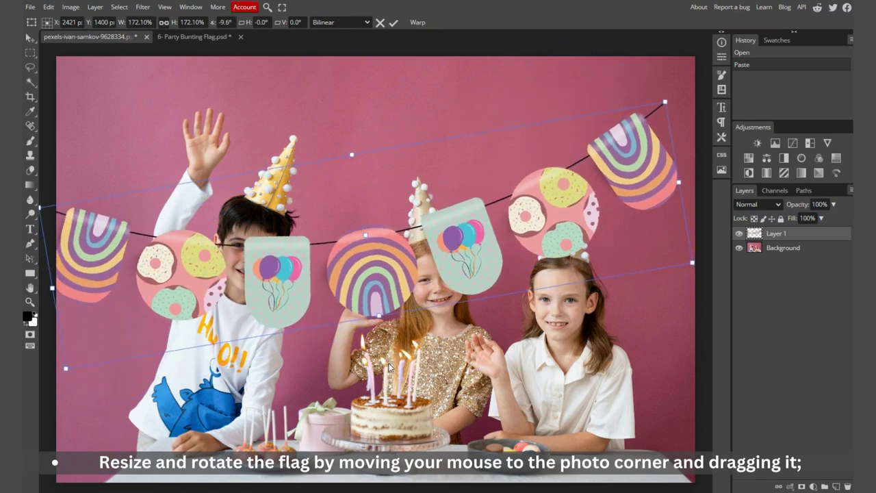
pyautogui.press('Return')
pyautogui.hotkey('ctrl', 'z')
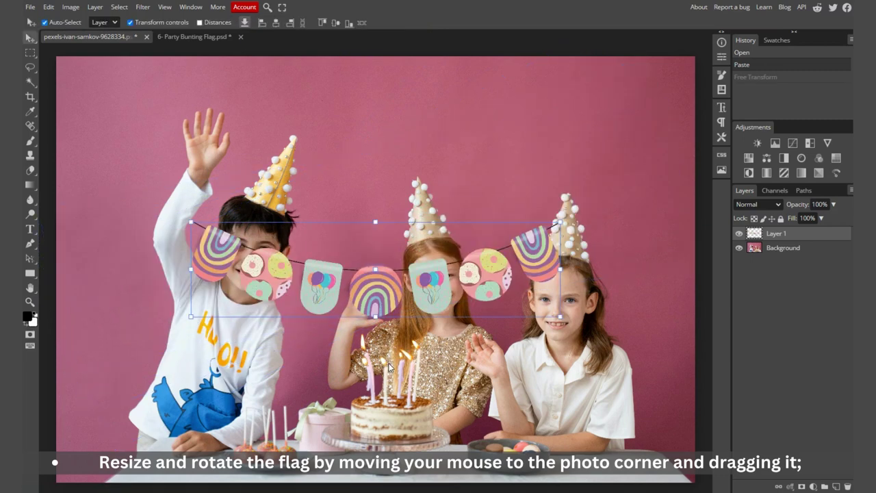
# Step: Stretch the garland to both photo edges and move it up to the top
pyautogui.moveTo(190, 264); pyautogui.dragTo(55, 291)
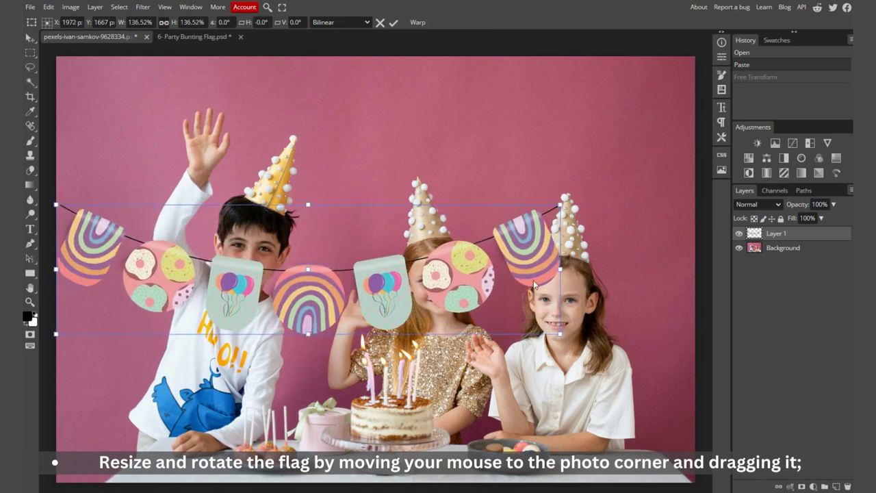
pyautogui.moveTo(563, 269); pyautogui.dragTo(697, 266)
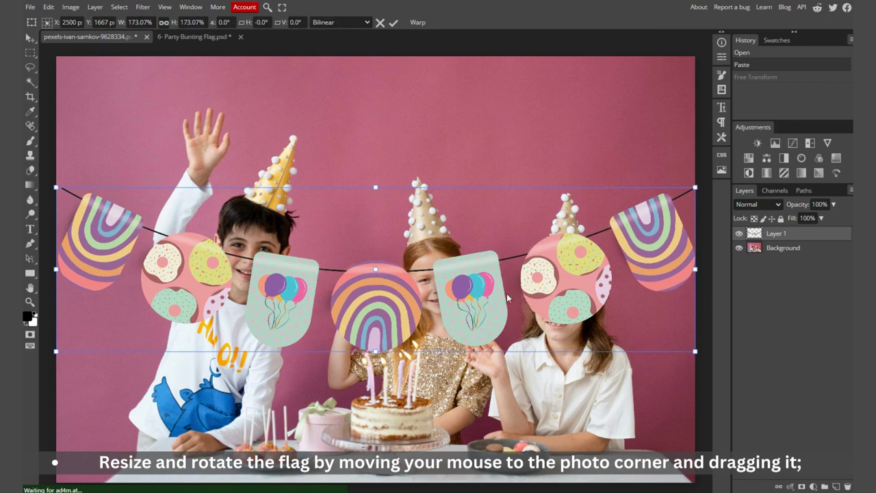
pyautogui.moveTo(477, 306); pyautogui.dragTo(477, 171)
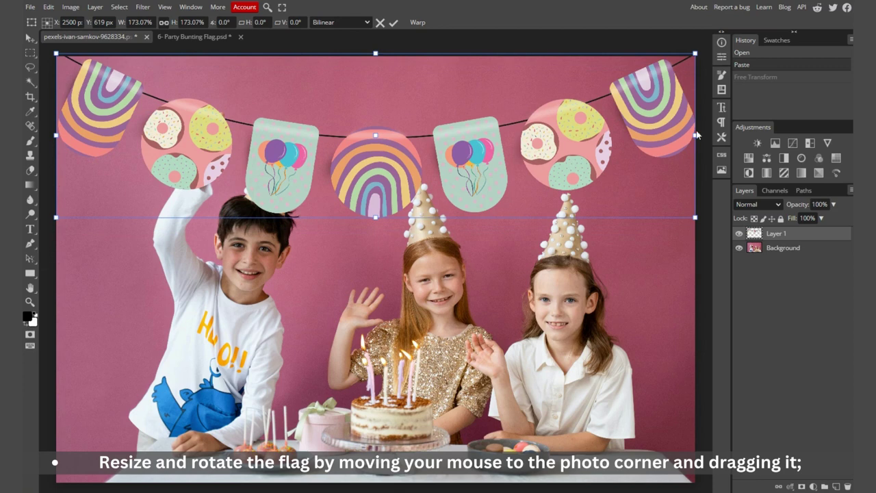
pyautogui.moveTo(693, 135); pyautogui.dragTo(683, 139)
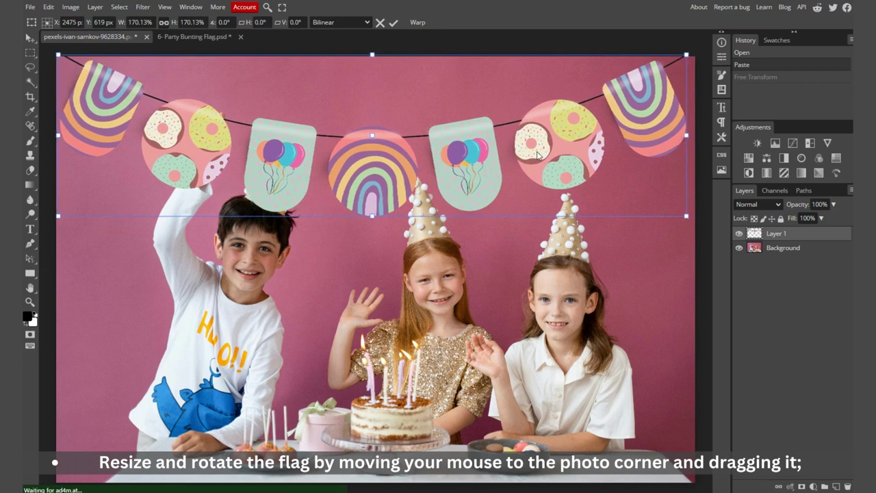
pyautogui.moveTo(537, 155); pyautogui.dragTo(537, 155)
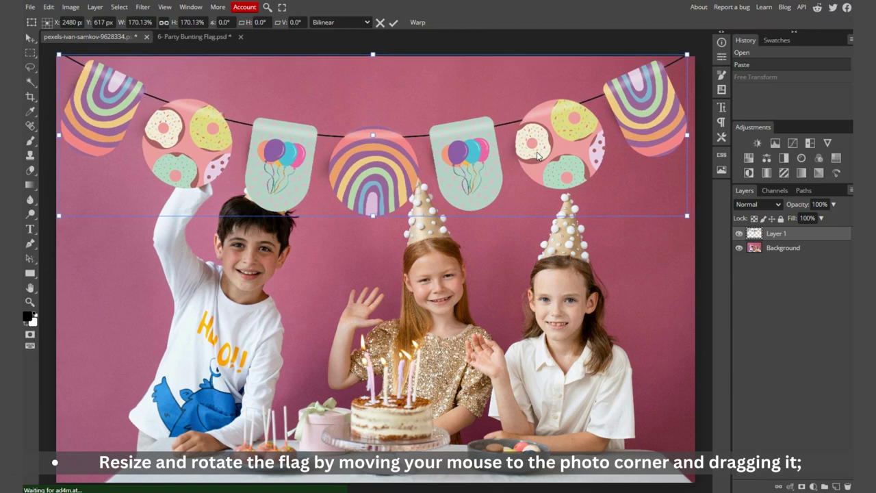
# Step: Nudge the garland into place, shrink it slightly to about 150%, and commit the transform
pyautogui.hotkey('shift', 'Up')
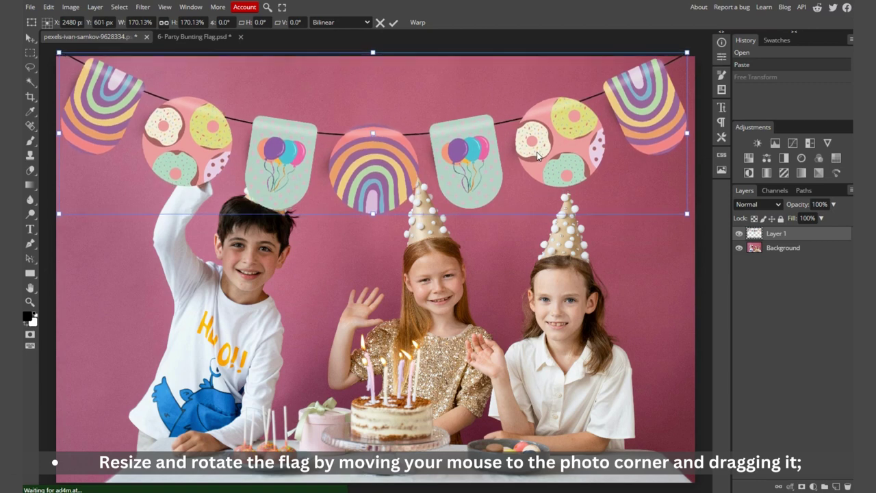
pyautogui.hotkey('shift', 'Up')
pyautogui.hotkey('shift', 'Up')
pyautogui.press('Up')
pyautogui.press('Up')
pyautogui.press('Up')
pyautogui.hotkey('shift', 'Down')
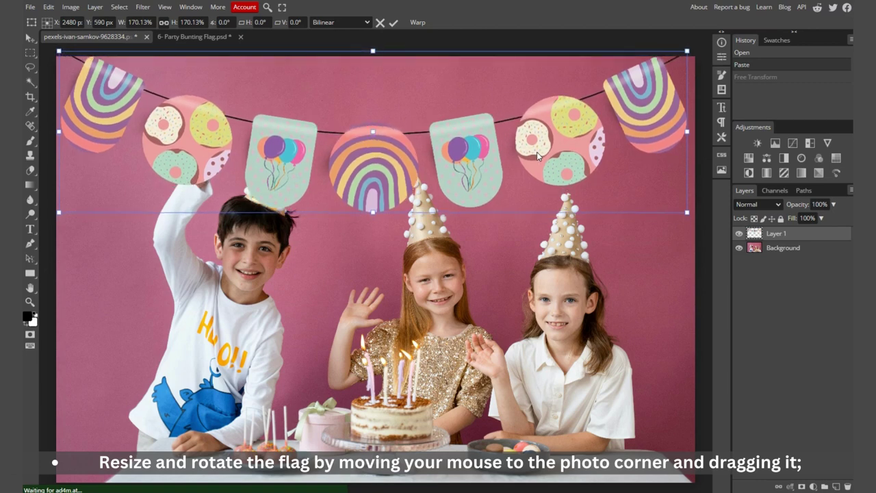
pyautogui.hotkey('shift', 'Down')
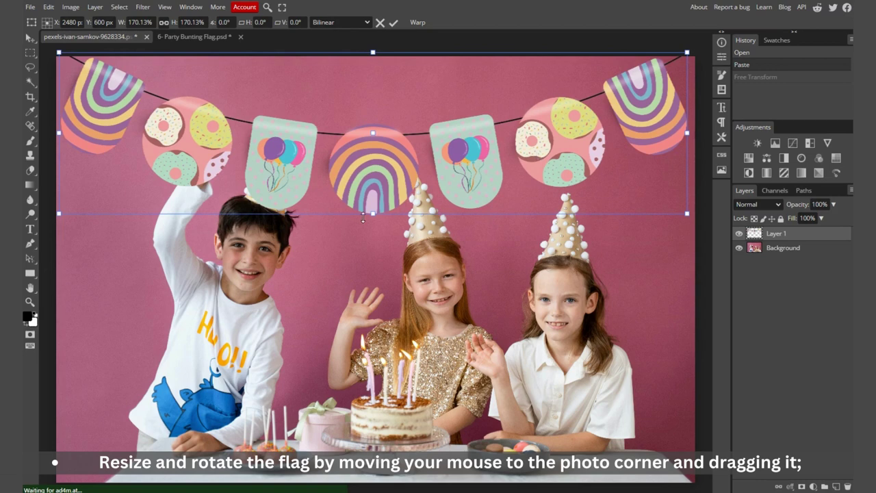
pyautogui.moveTo(378, 212); pyautogui.dragTo(377, 205)
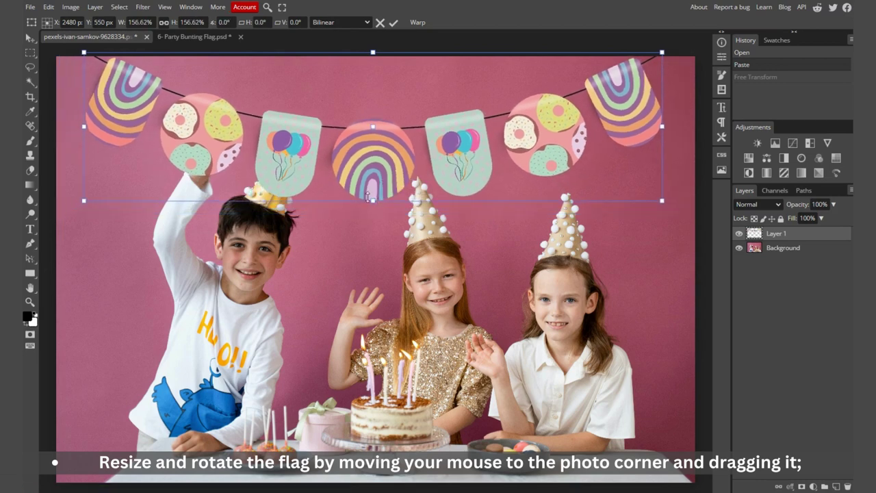
pyautogui.moveTo(370, 199); pyautogui.dragTo(372, 194)
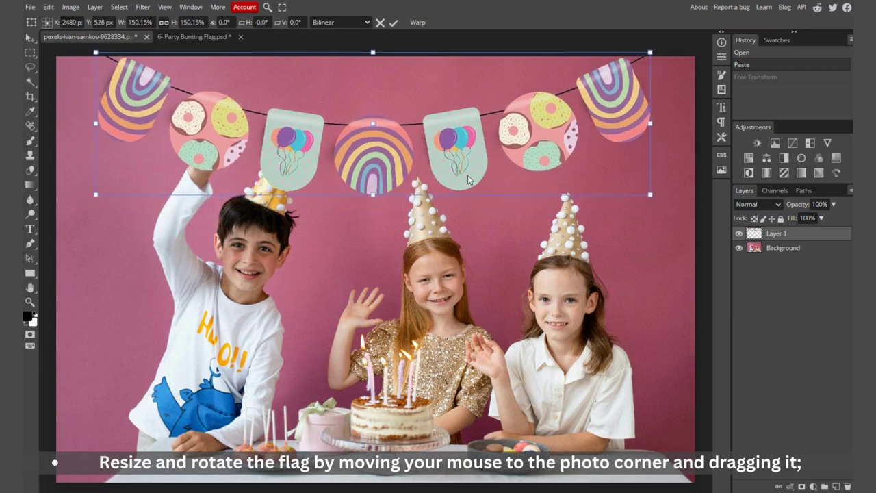
pyautogui.press('Return')
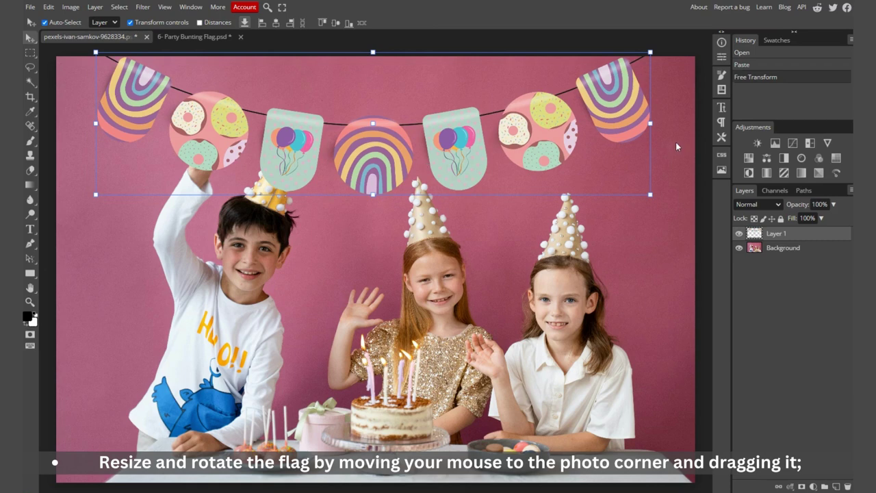
# Step: Deselect, zoom in, and set bunting Layer 1's opacity to 37%
pyautogui.click(702, 139)
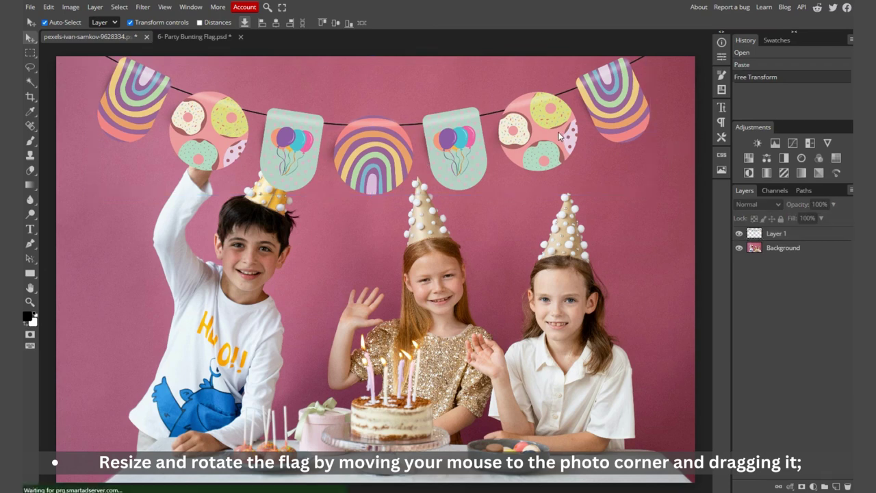
pyautogui.scroll(2, 199, 164)
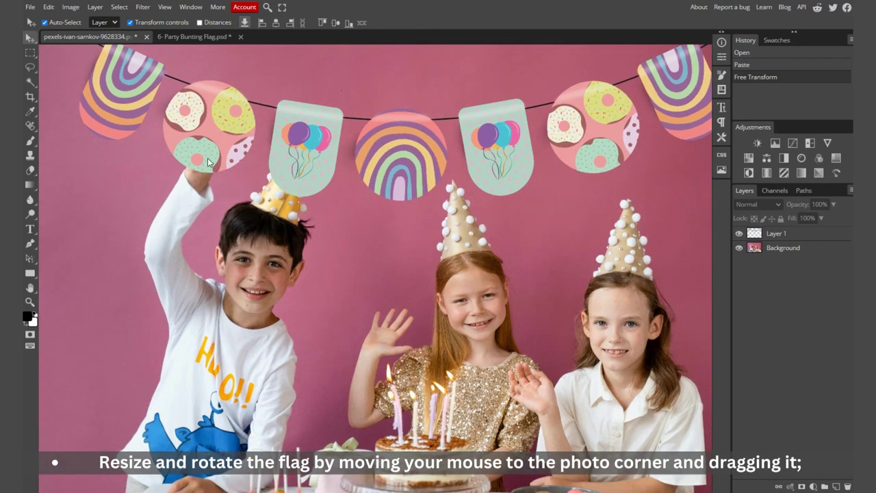
pyautogui.click(322, 127)
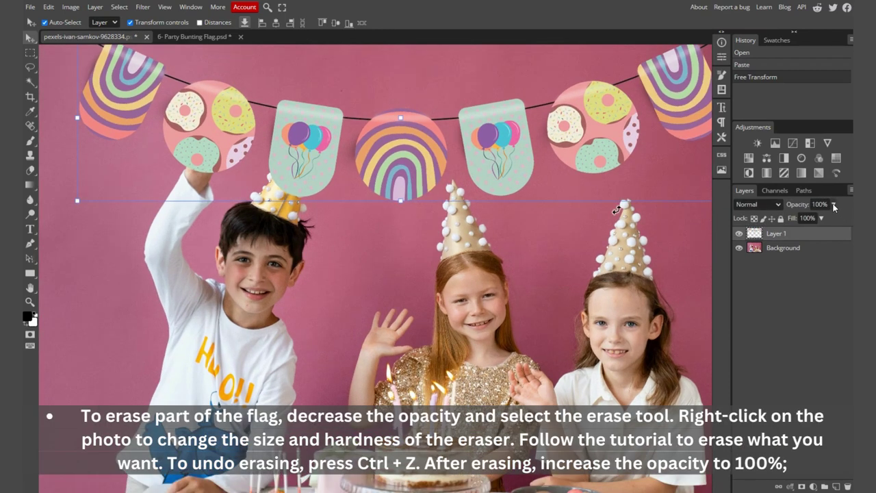
pyautogui.click(833, 204)
pyautogui.moveTo(834, 218); pyautogui.dragTo(807, 219)
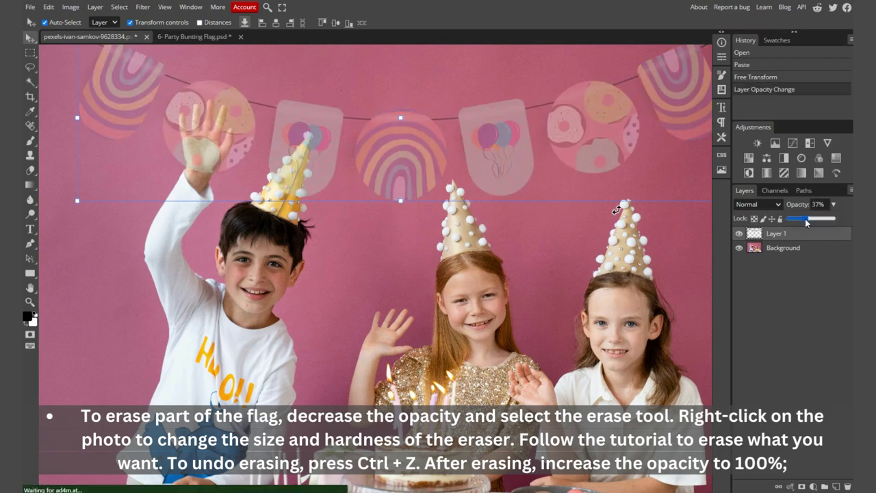
pyautogui.scroll(1, 298, 171)
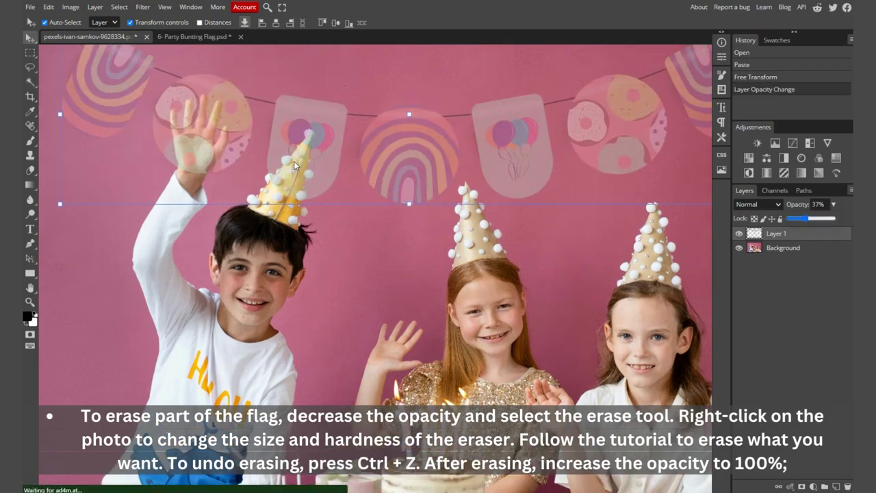
pyautogui.scroll(1, 297, 169)
pyautogui.scroll(1, 296, 167)
pyautogui.scroll(1, 294, 164)
pyautogui.scroll(1, 295, 164)
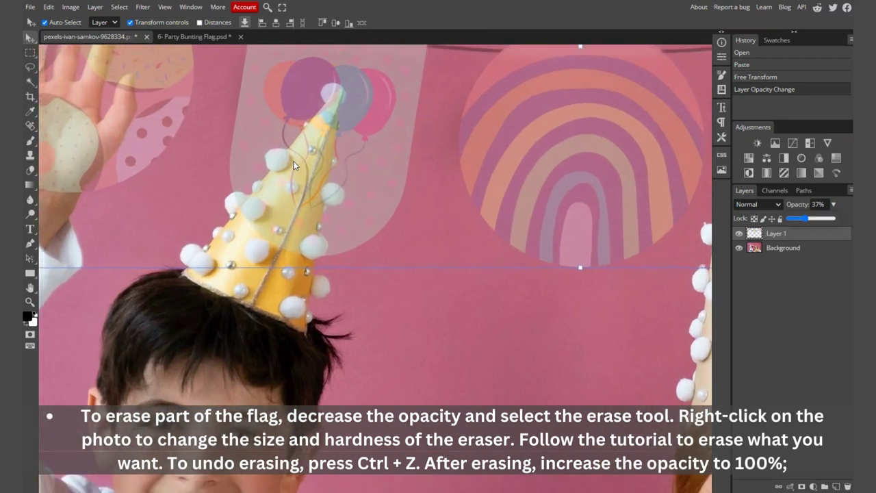
pyautogui.scroll(1, 294, 164)
pyautogui.scroll(1, 294, 164)
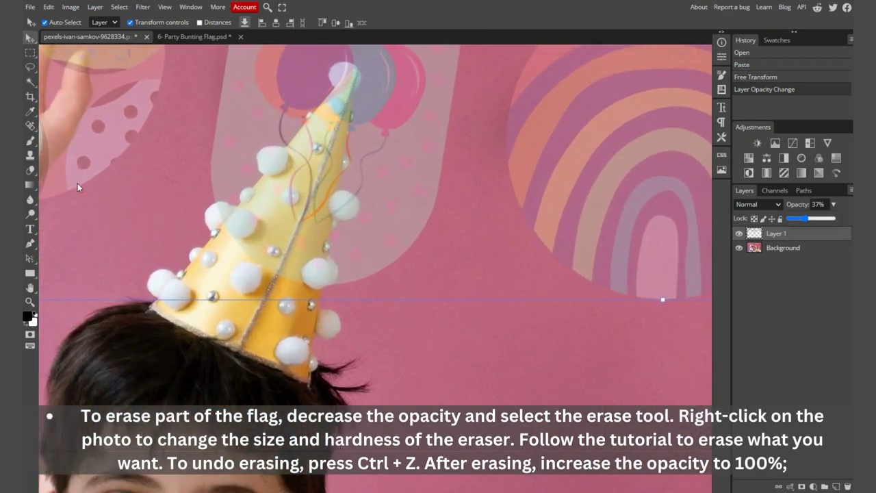
# Step: Set the Eraser brush size and erase the bunting over the boy's hat
pyautogui.click(31, 170)
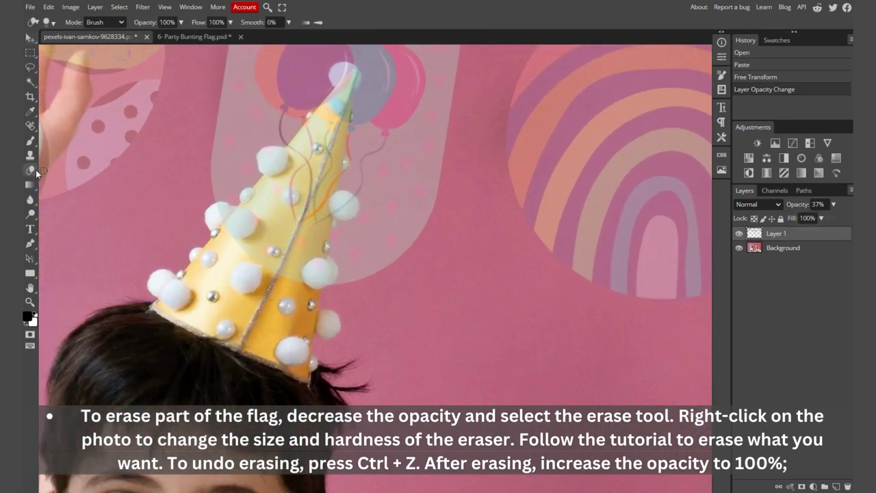
pyautogui.rightClick(289, 210)
pyautogui.moveTo(375, 233); pyautogui.dragTo(396, 254)
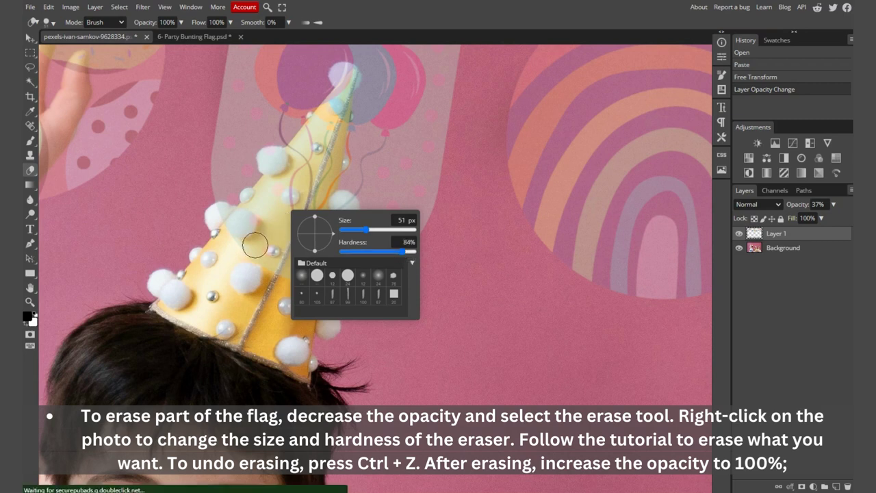
pyautogui.click(274, 236)
pyautogui.scroll(3, 263, 257)
pyautogui.moveTo(262, 256)
pyautogui.mouseDown()
pyautogui.moveTo(268, 246)
pyautogui.moveTo(210, 203)
pyautogui.mouseUp()
# Step: Soften the eraser to 73% hardness and clear the flag along the hat edge, pompom and tip
pyautogui.rightClick(266, 217)
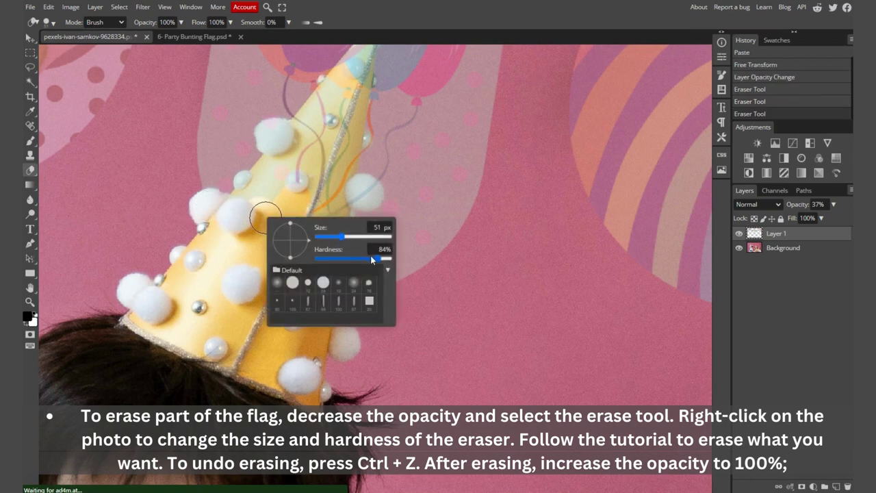
pyautogui.moveTo(374, 261); pyautogui.dragTo(371, 261)
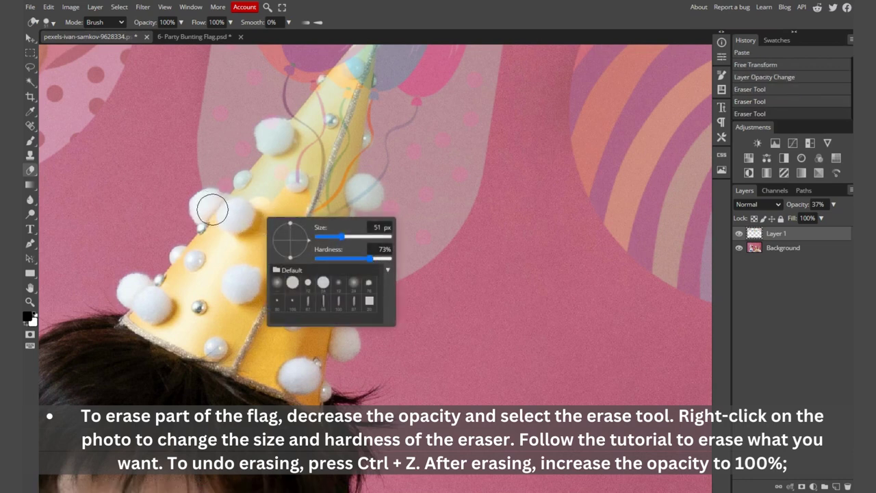
pyautogui.moveTo(211, 204)
pyautogui.mouseDown()
pyautogui.moveTo(248, 192)
pyautogui.moveTo(285, 135)
pyautogui.moveTo(290, 282)
pyautogui.moveTo(319, 277)
pyautogui.moveTo(351, 190)
pyautogui.moveTo(364, 186)
pyautogui.mouseUp()
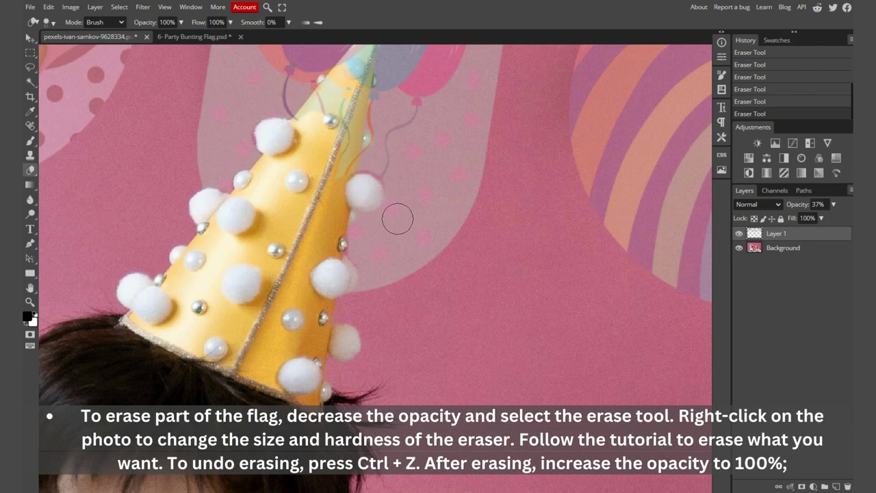
pyautogui.hotkey('ctrl', 'z')
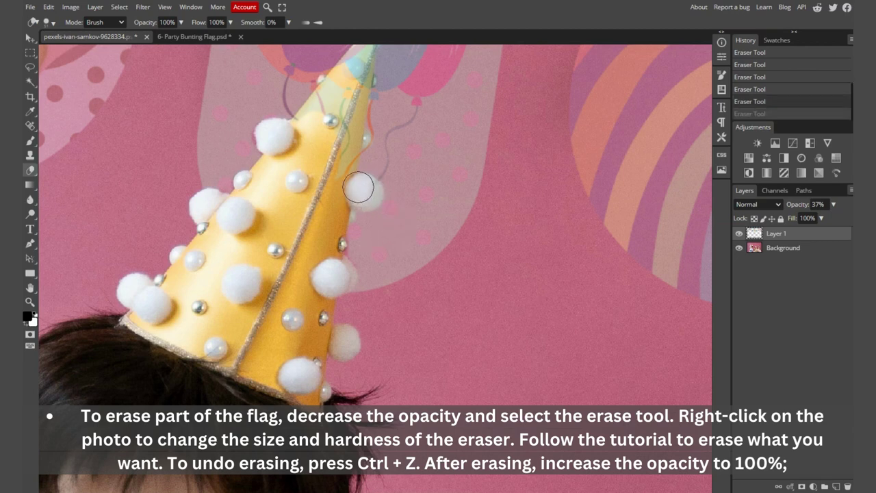
pyautogui.moveTo(358, 186); pyautogui.dragTo(363, 194)
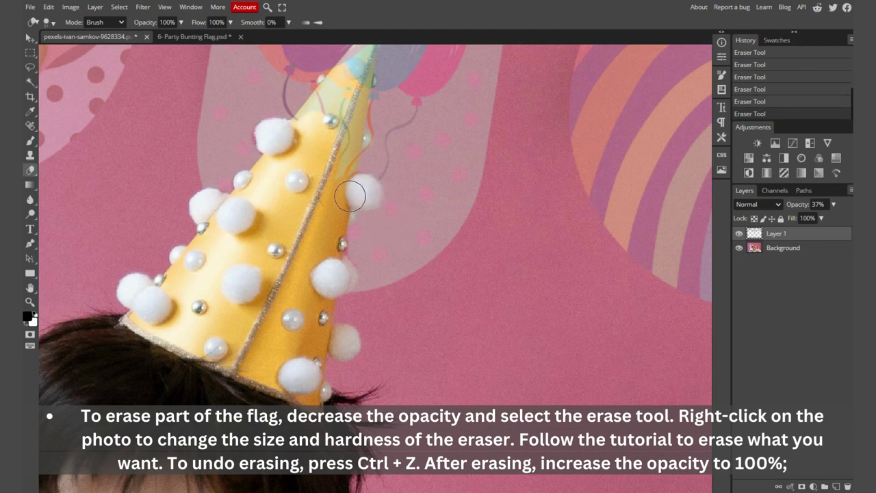
pyautogui.scroll(2, 350, 205)
pyautogui.scroll(2, 335, 247)
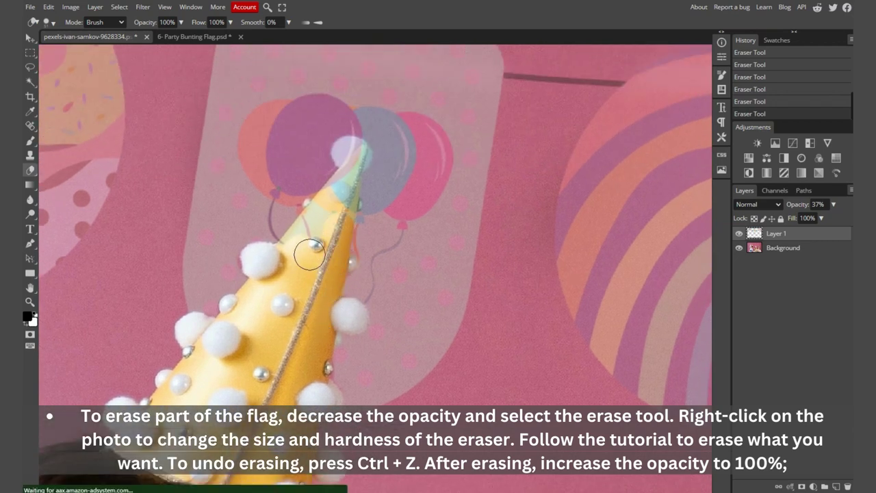
pyautogui.moveTo(293, 251)
pyautogui.mouseDown()
pyautogui.moveTo(323, 215)
pyautogui.moveTo(292, 251)
pyautogui.mouseUp()
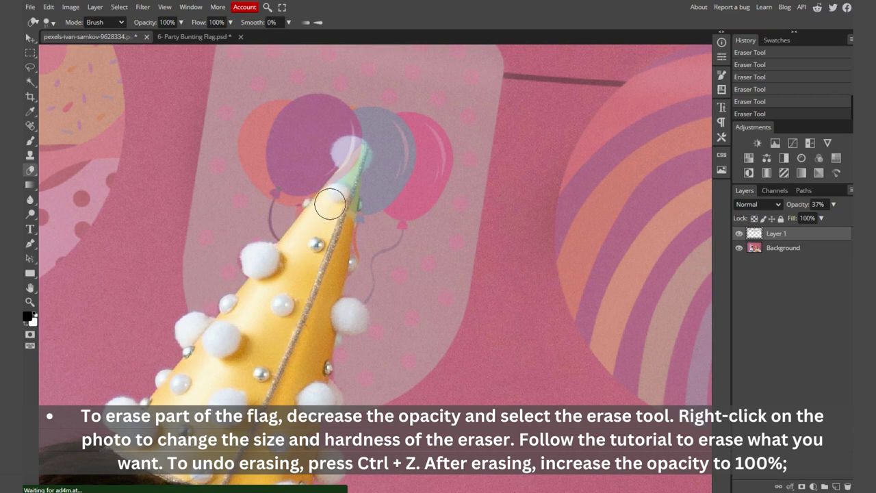
pyautogui.moveTo(328, 201)
pyautogui.mouseDown()
pyautogui.moveTo(342, 182)
pyautogui.moveTo(336, 211)
pyautogui.moveTo(351, 152)
pyautogui.mouseUp()
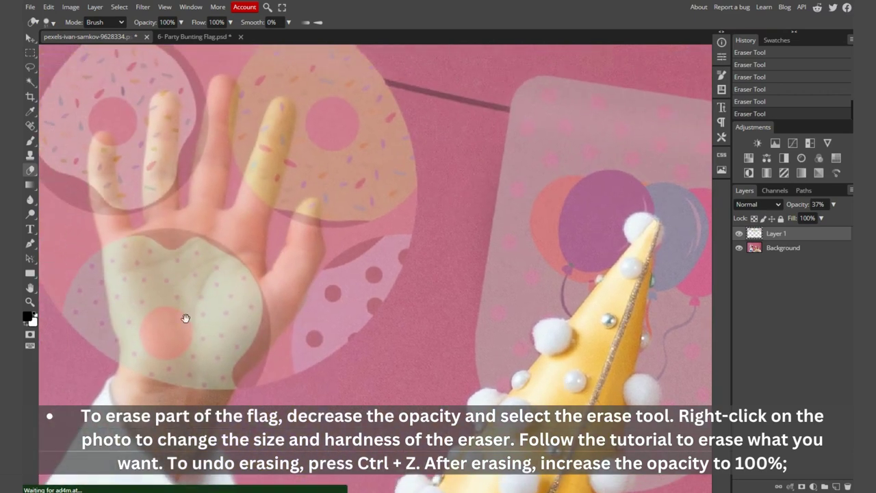
# Step: Erase the bunting over the child's palm and middle finger
pyautogui.moveTo(186, 318); pyautogui.dragTo(296, 302)
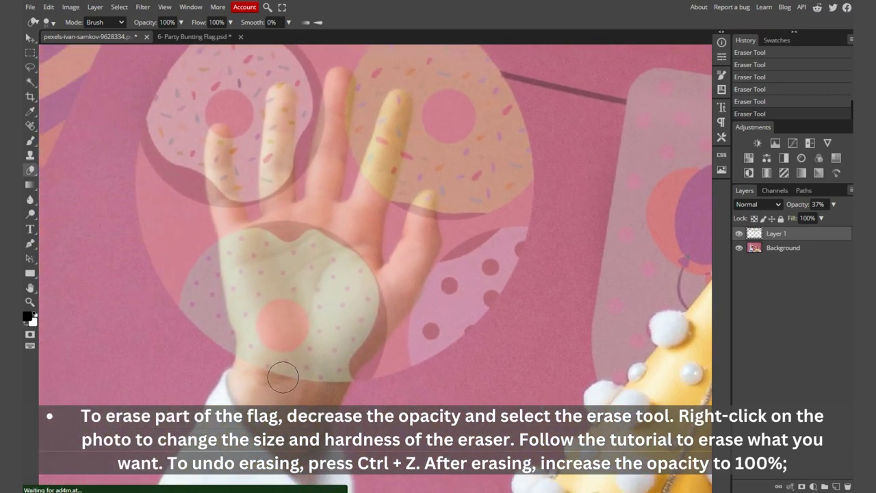
pyautogui.moveTo(283, 377)
pyautogui.mouseDown()
pyautogui.moveTo(284, 354)
pyautogui.moveTo(237, 282)
pyautogui.moveTo(269, 309)
pyautogui.moveTo(278, 228)
pyautogui.moveTo(254, 215)
pyautogui.mouseUp()
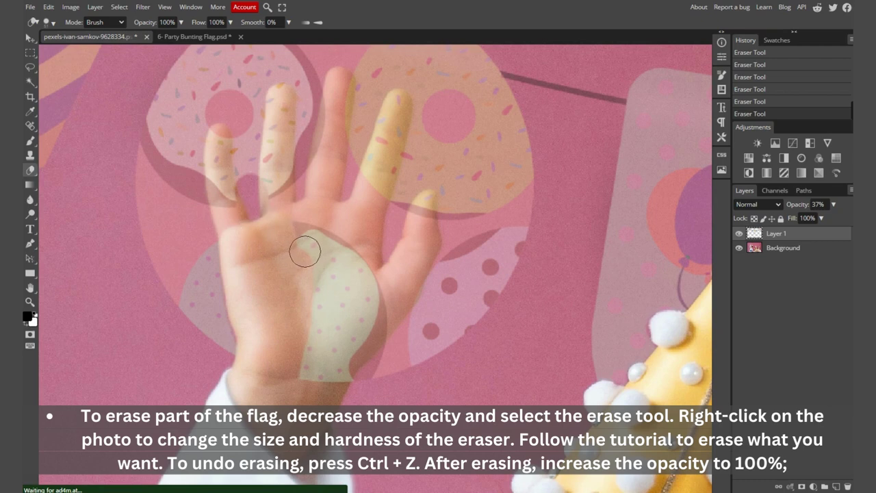
pyautogui.hotkey('ctrl', 'z')
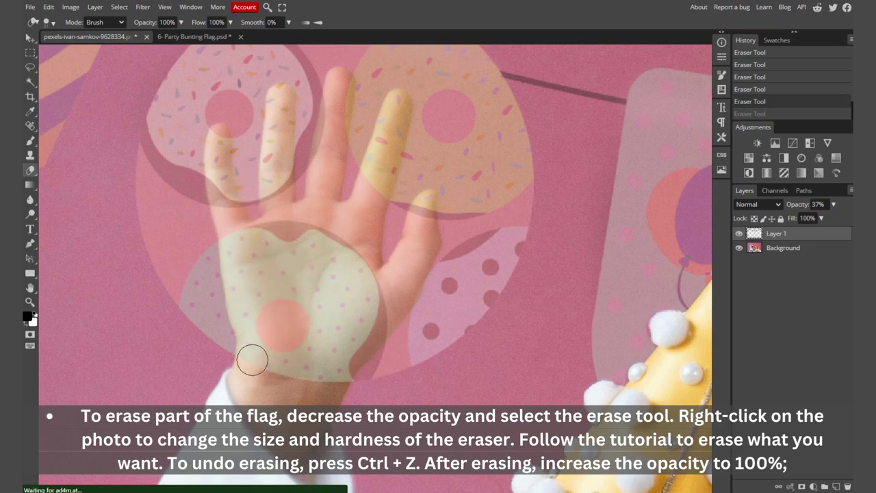
pyautogui.moveTo(252, 359)
pyautogui.mouseDown()
pyautogui.moveTo(219, 142)
pyautogui.moveTo(211, 142)
pyautogui.mouseUp()
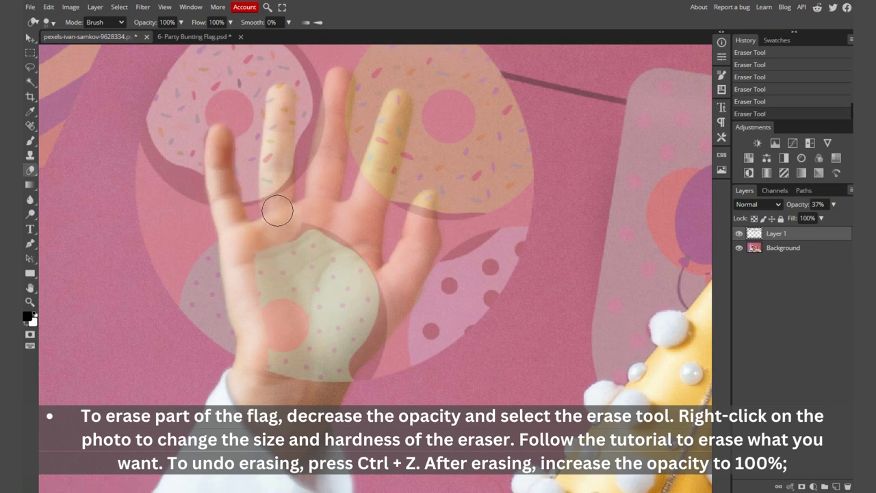
pyautogui.moveTo(277, 211); pyautogui.dragTo(282, 100)
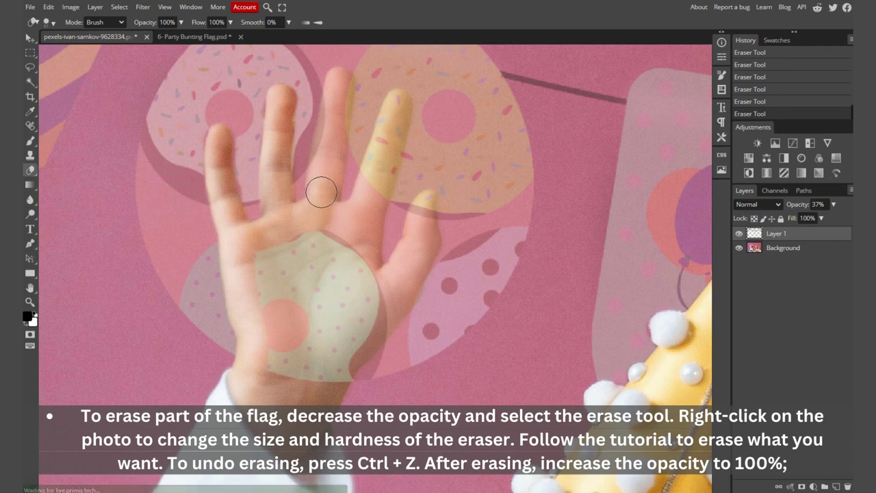
# Step: Erase the flag from the ring finger, upper palm and thumb
pyautogui.moveTo(322, 193); pyautogui.dragTo(339, 82)
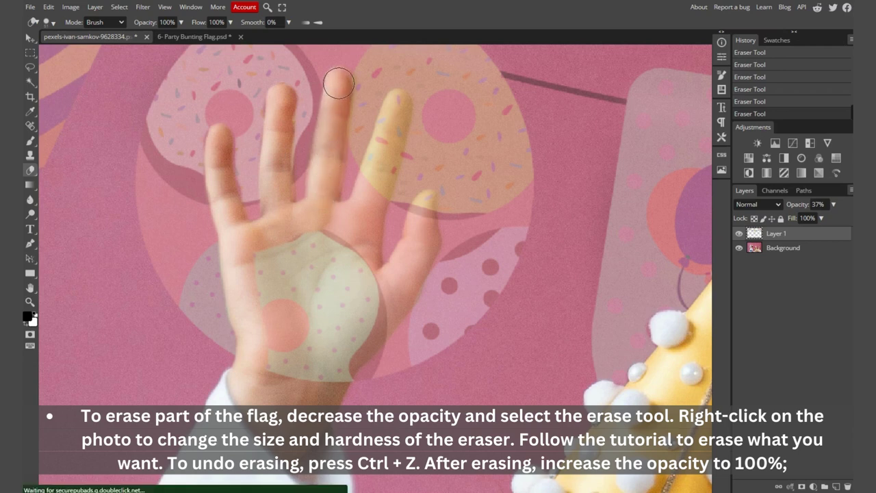
pyautogui.moveTo(334, 121); pyautogui.dragTo(331, 159)
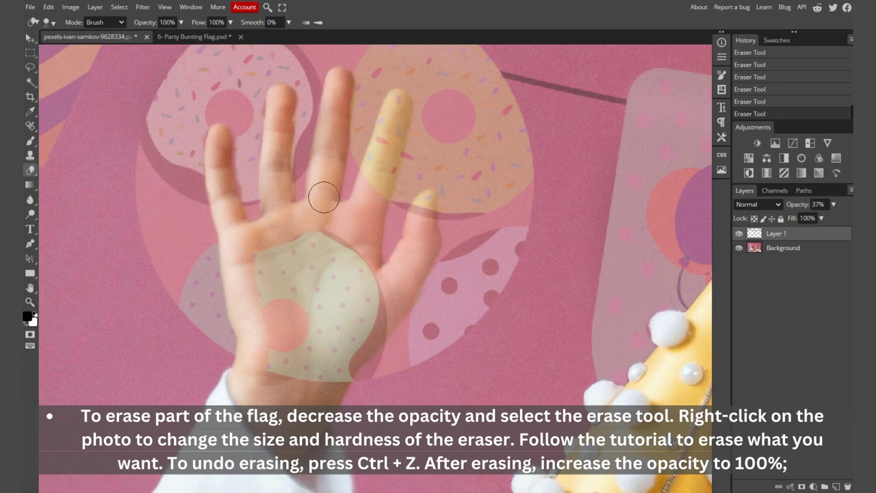
pyautogui.moveTo(282, 209); pyautogui.dragTo(281, 188)
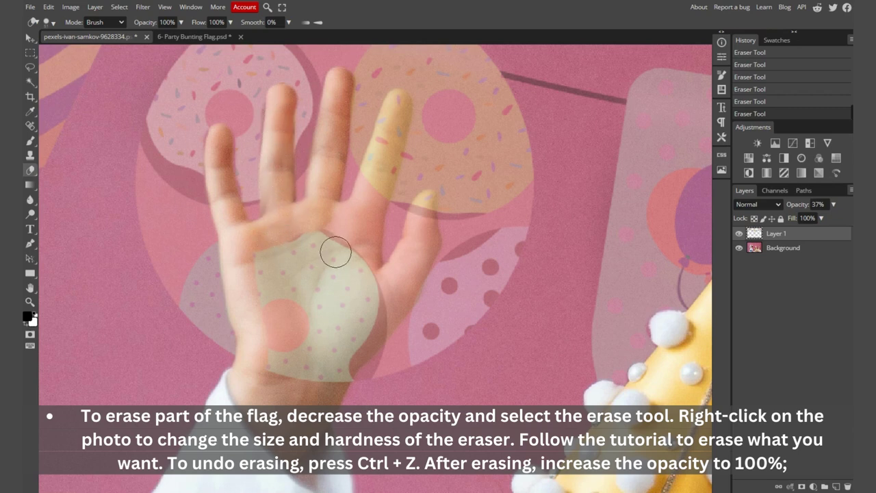
pyautogui.moveTo(323, 220)
pyautogui.mouseDown()
pyautogui.moveTo(378, 155)
pyautogui.moveTo(394, 104)
pyautogui.mouseUp()
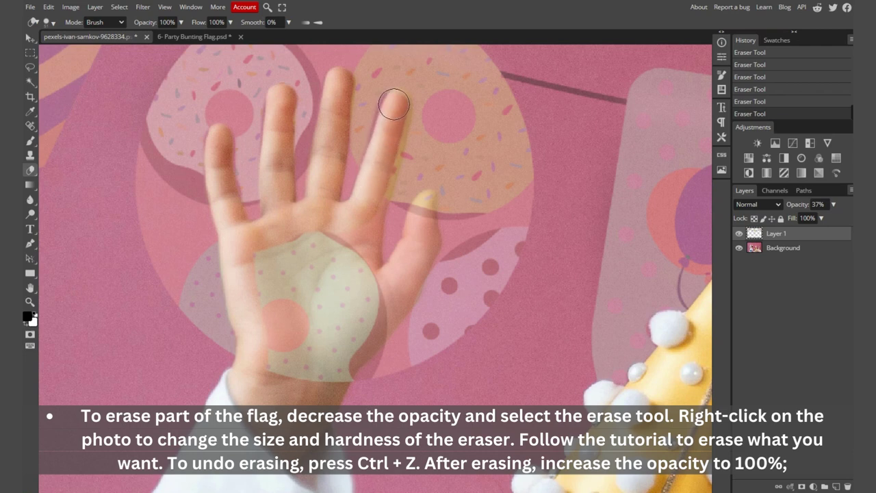
pyautogui.hotkey('ctrl', 'z')
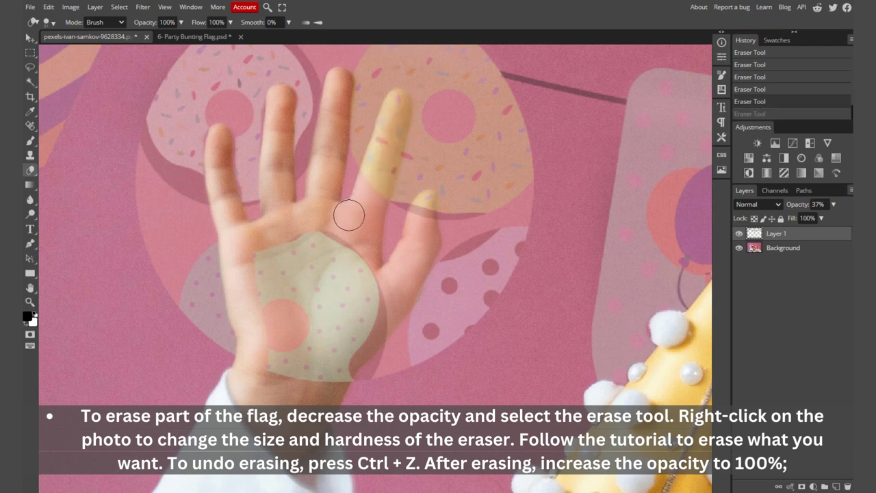
pyautogui.moveTo(349, 215)
pyautogui.mouseDown()
pyautogui.moveTo(360, 215)
pyautogui.moveTo(376, 186)
pyautogui.moveTo(397, 98)
pyautogui.mouseUp()
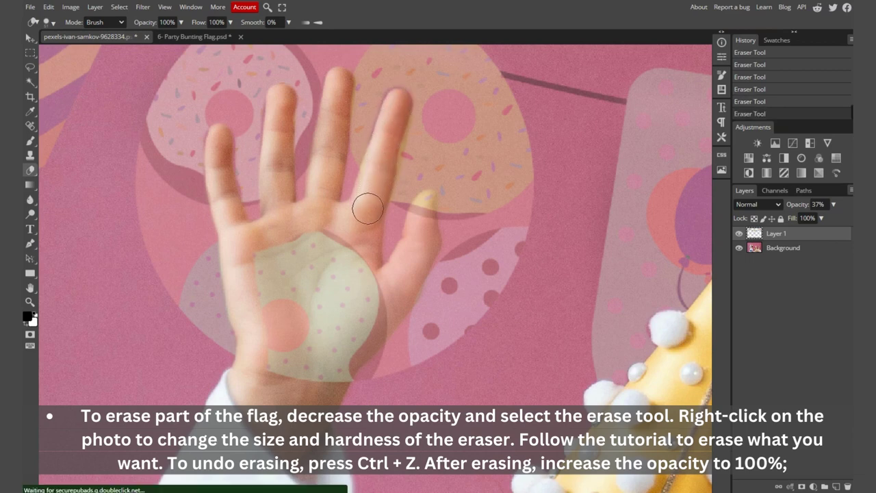
pyautogui.moveTo(368, 208)
pyautogui.mouseDown()
pyautogui.moveTo(360, 283)
pyautogui.moveTo(323, 280)
pyautogui.moveTo(253, 248)
pyautogui.moveTo(271, 366)
pyautogui.moveTo(315, 309)
pyautogui.moveTo(343, 325)
pyautogui.moveTo(319, 378)
pyautogui.moveTo(341, 371)
pyautogui.moveTo(411, 285)
pyautogui.moveTo(414, 263)
pyautogui.moveTo(371, 305)
pyautogui.mouseUp()
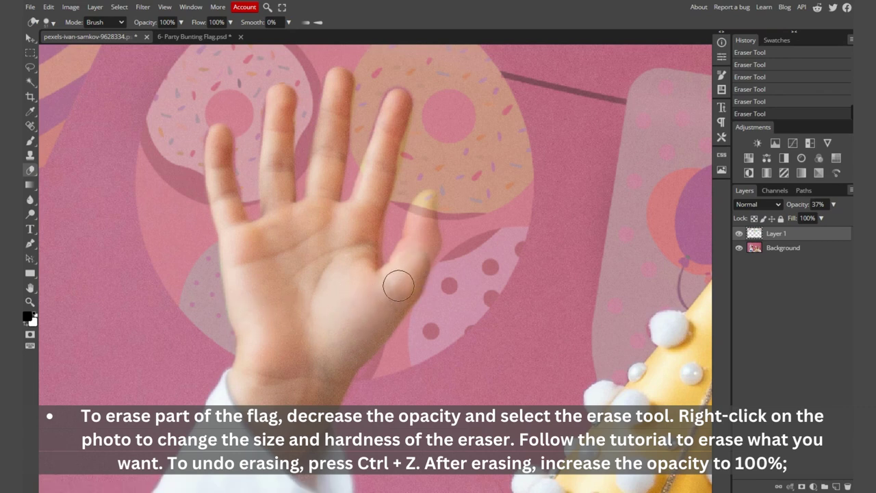
pyautogui.moveTo(403, 275)
pyautogui.mouseDown()
pyautogui.moveTo(420, 212)
pyautogui.moveTo(417, 251)
pyautogui.mouseUp()
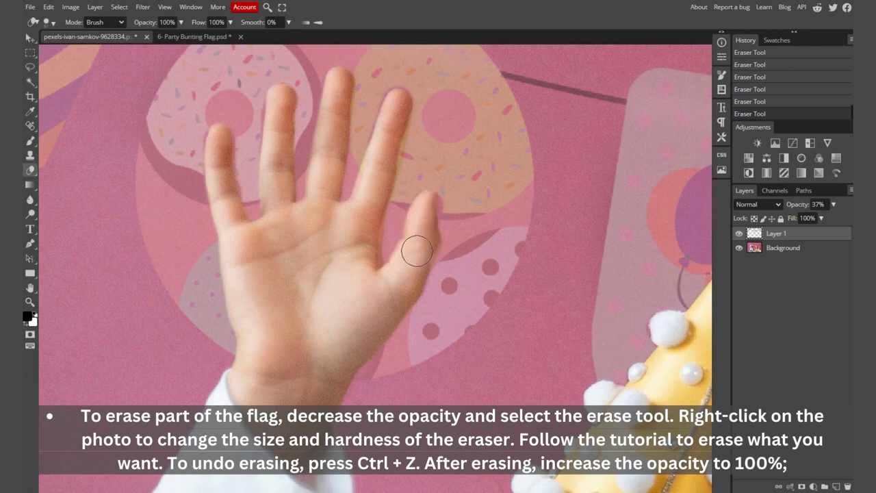
# Step: Zoom out and pan to view the whole bunting garland
pyautogui.scroll(-2, 309, 354)
pyautogui.scroll(-2, 289, 363)
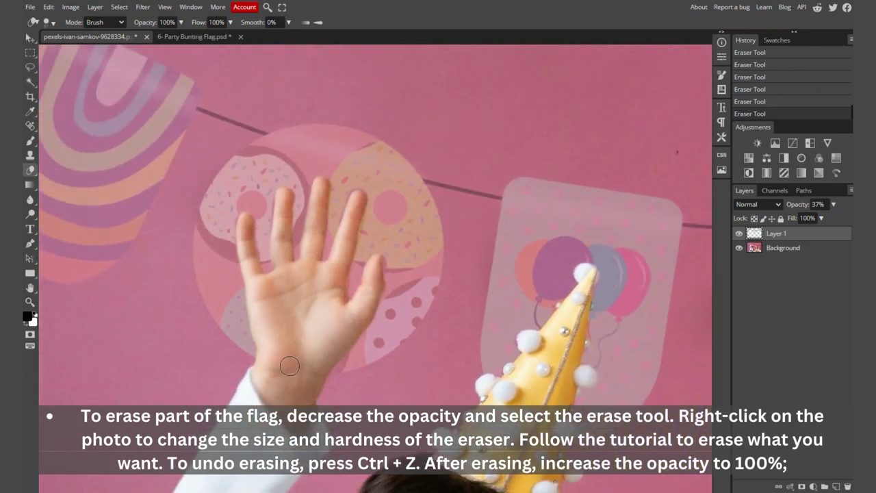
pyautogui.scroll(-2, 290, 366)
pyautogui.scroll(-1, 292, 370)
pyautogui.moveTo(371, 390)
pyautogui.mouseDown()
pyautogui.moveTo(217, 360)
pyautogui.moveTo(602, 308)
pyautogui.mouseUp()
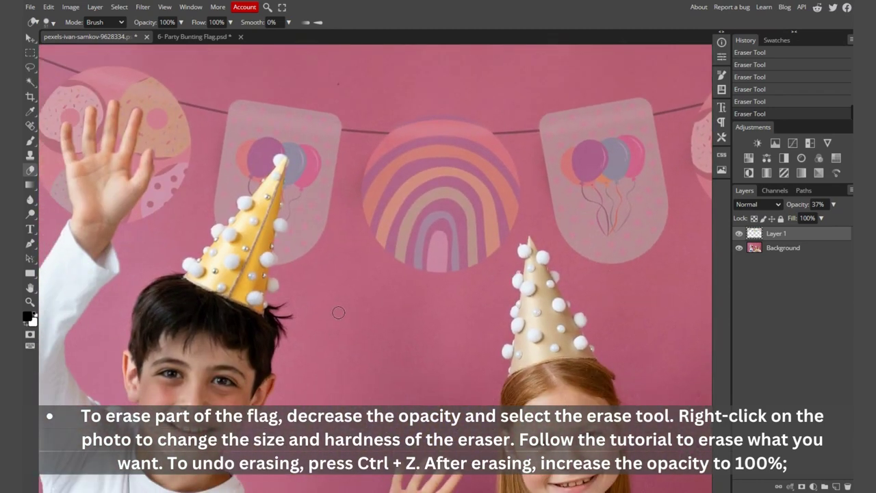
pyautogui.scroll(-3, 338, 312)
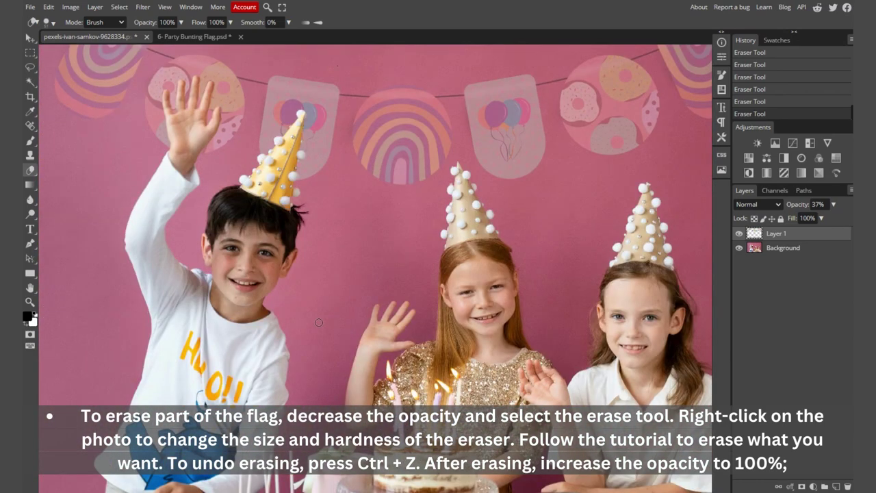
pyautogui.scroll(-1, 319, 322)
pyautogui.scroll(-1, 318, 322)
pyautogui.scroll(-1, 319, 322)
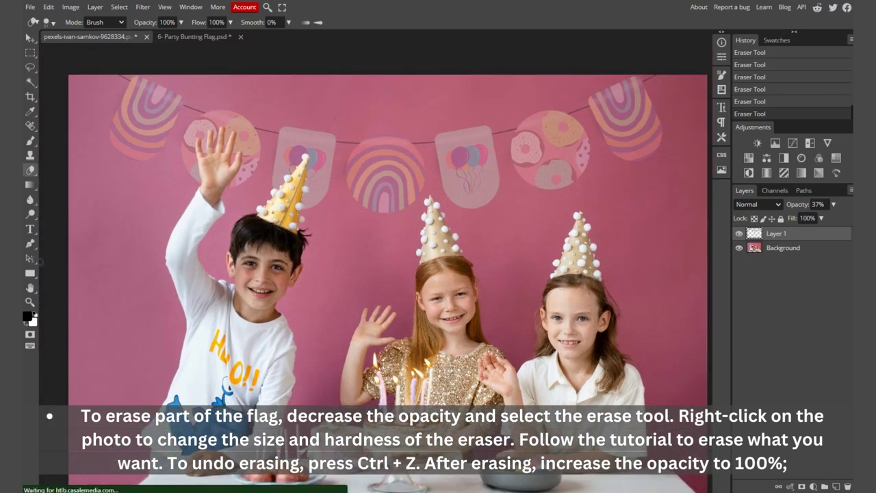
# Step: With the Move tool active, raise the bunting layer's opacity to 100%
pyautogui.click(30, 38)
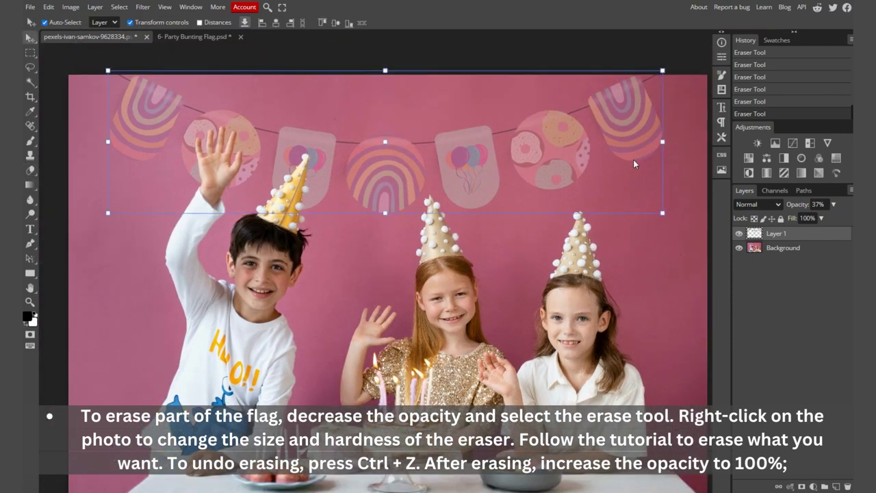
pyautogui.click(835, 204)
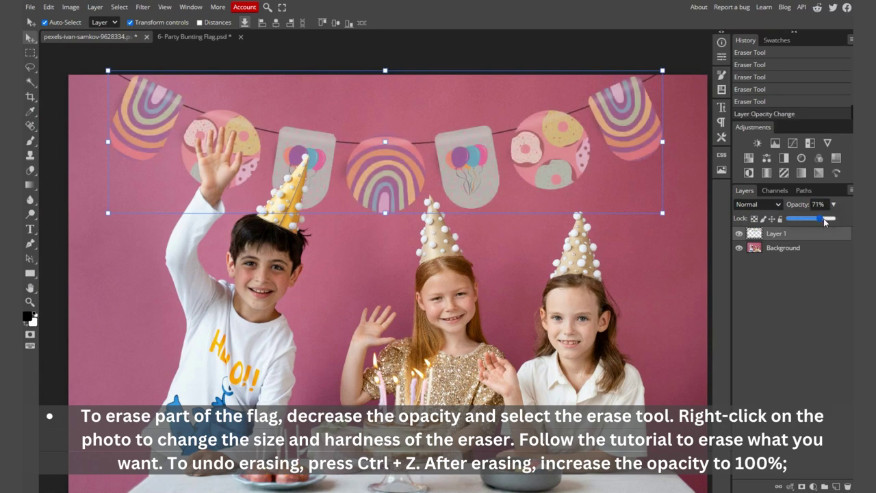
pyautogui.moveTo(823, 219); pyautogui.dragTo(844, 220)
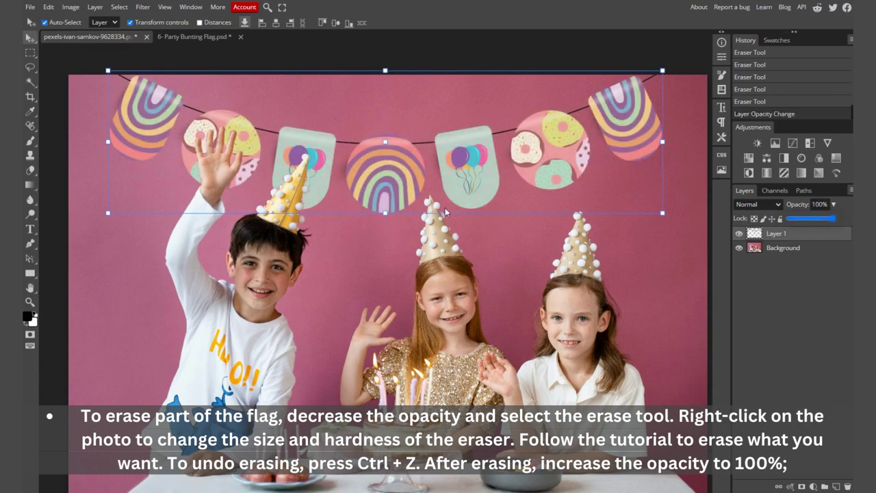
pyautogui.scroll(-1, 435, 207)
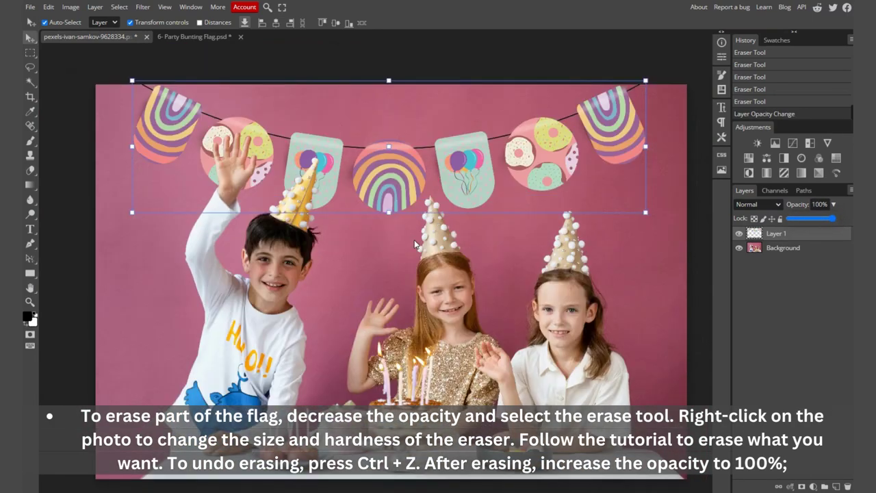
pyautogui.scroll(-2, 415, 239)
# Step: Set up the Blur tool at 50% strength with a 615 px brush
pyautogui.click(29, 39)
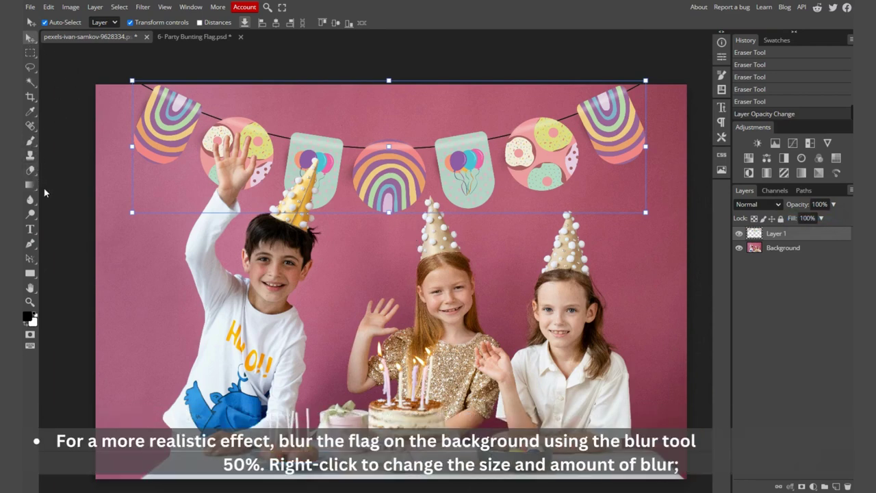
pyautogui.click(30, 199)
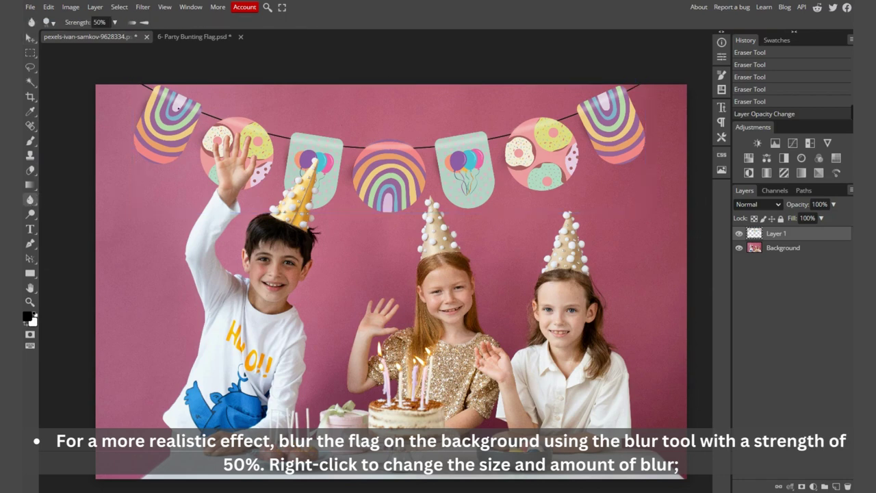
pyautogui.rightClick(180, 107)
pyautogui.click(281, 129)
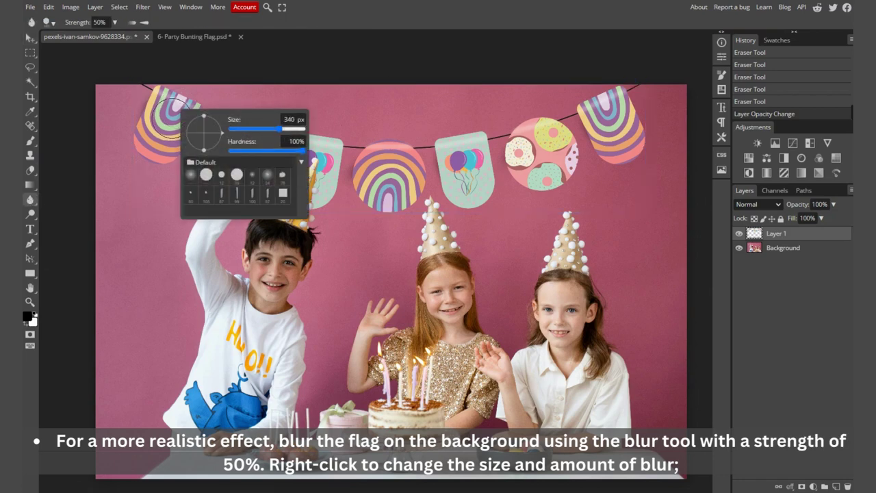
pyautogui.click(293, 129)
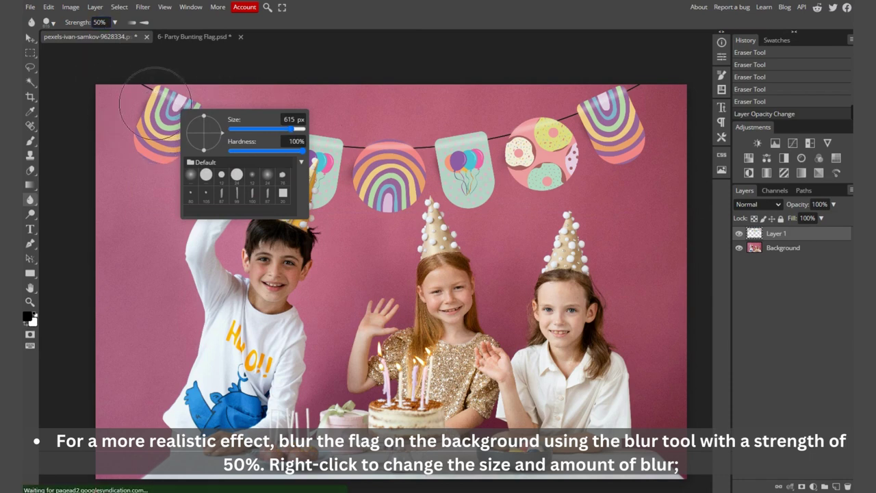
# Step: Blur the left flags and the leftmost rainbow flag, then deselect with the Move tool
pyautogui.moveTo(158, 127); pyautogui.dragTo(165, 125)
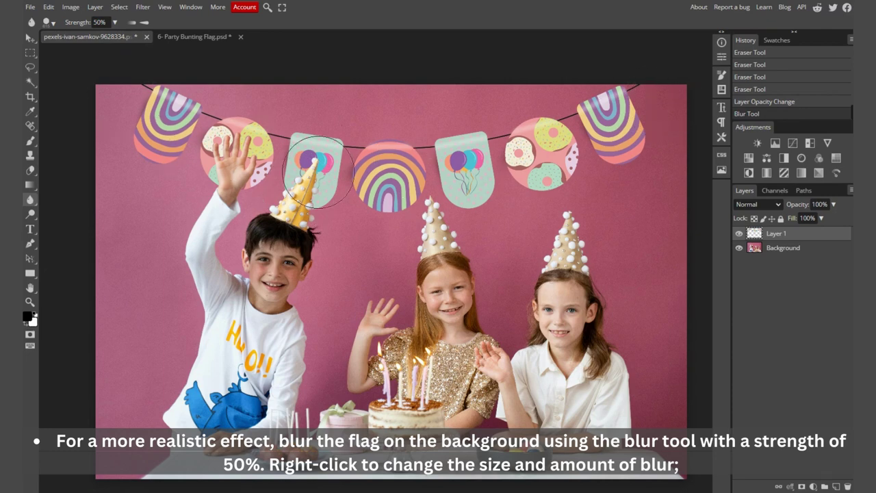
pyautogui.moveTo(172, 173); pyautogui.dragTo(150, 157)
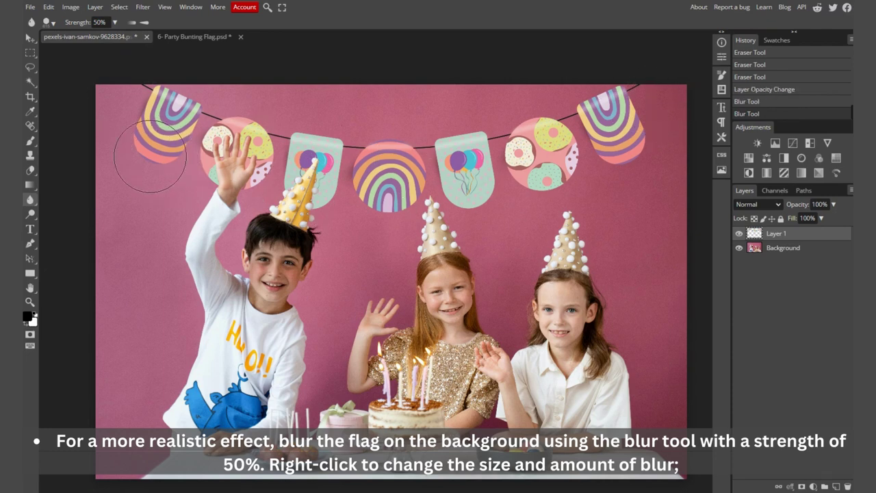
pyautogui.press('v')
pyautogui.click(75, 135)
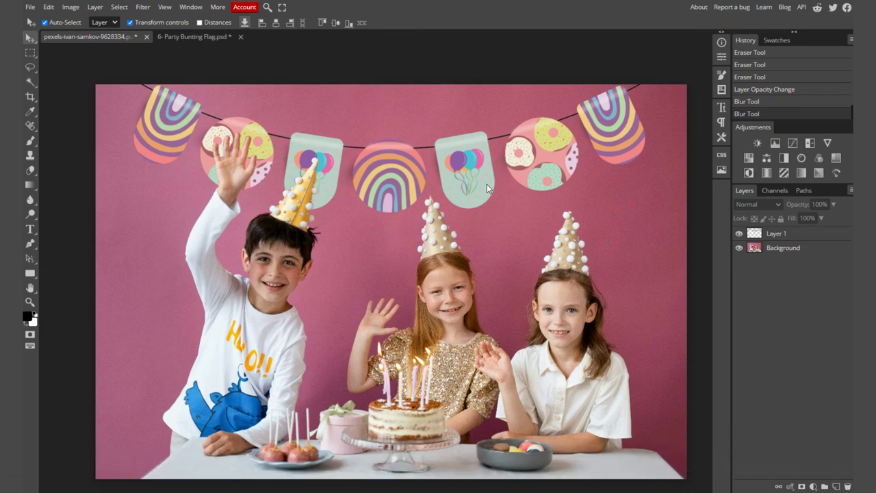
# Step: Export the image as JPG, renaming the file to 'Edit 01', and save
pyautogui.click(31, 8)
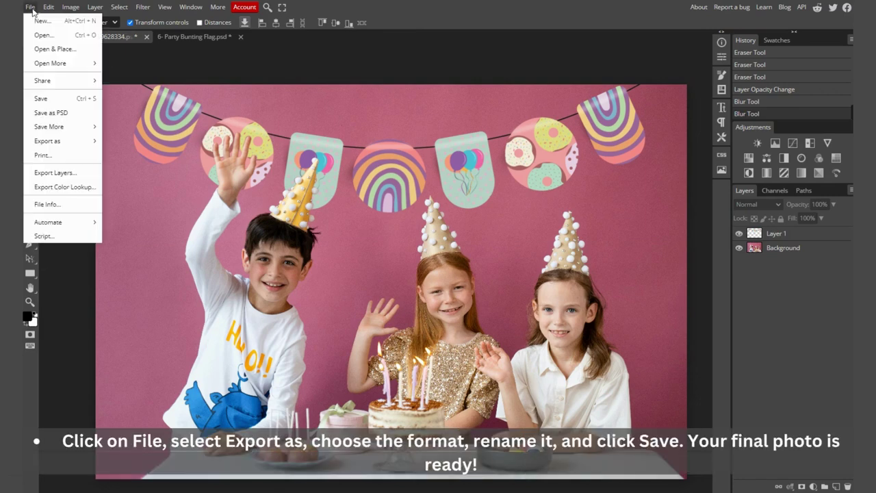
pyautogui.moveTo(47, 141)
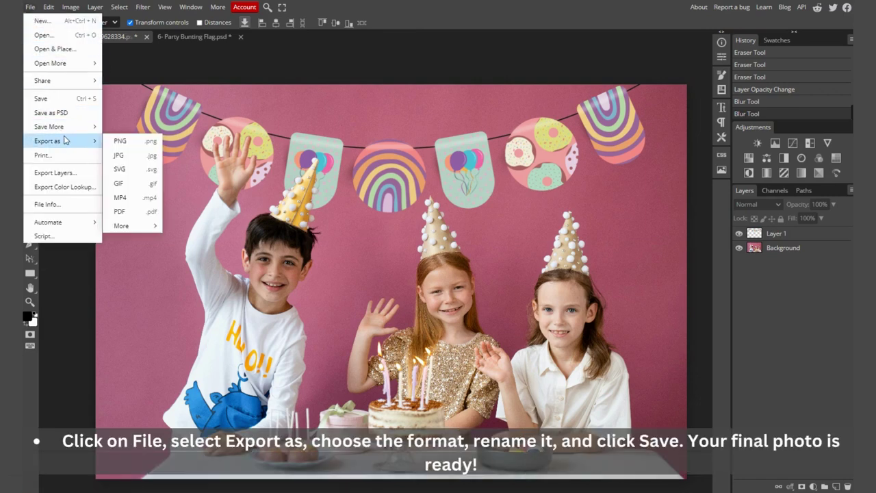
pyautogui.click(126, 156)
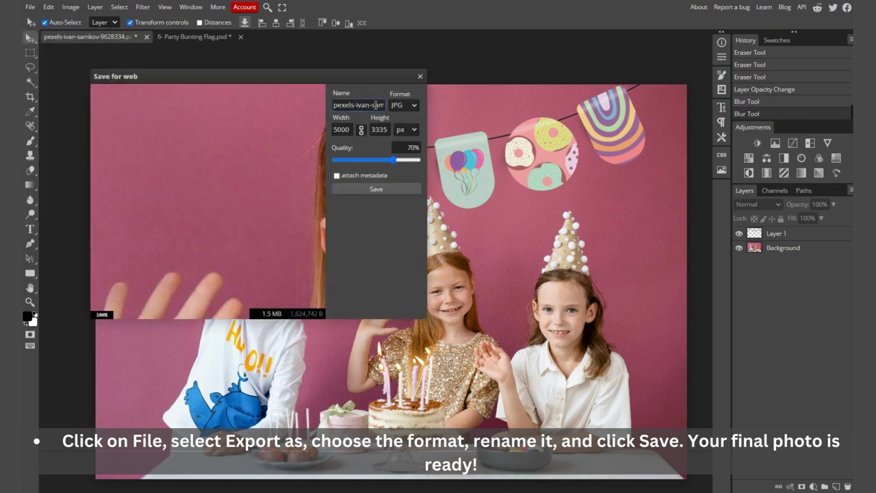
pyautogui.tripleClick(376, 105)
pyautogui.write('Edit 01')
pyautogui.click(376, 189)
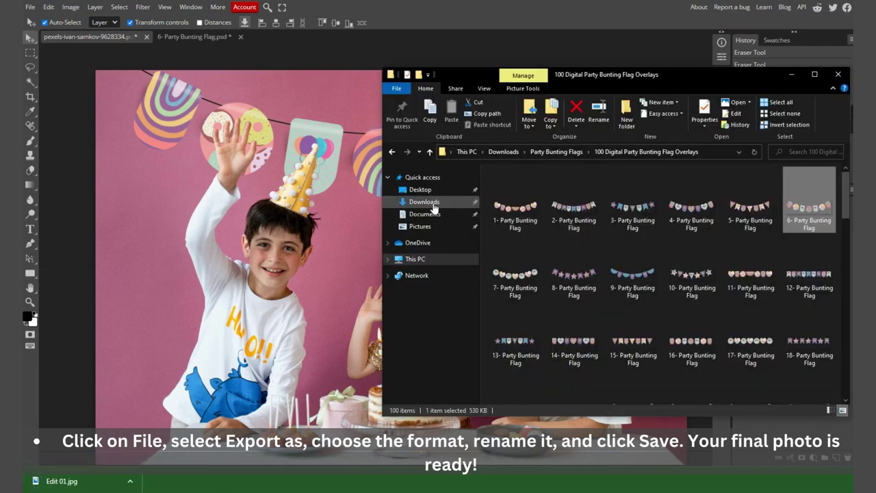
# Step: View Edit 01.jpg from Downloads in the photo viewer, then close it
pyautogui.click(425, 202)
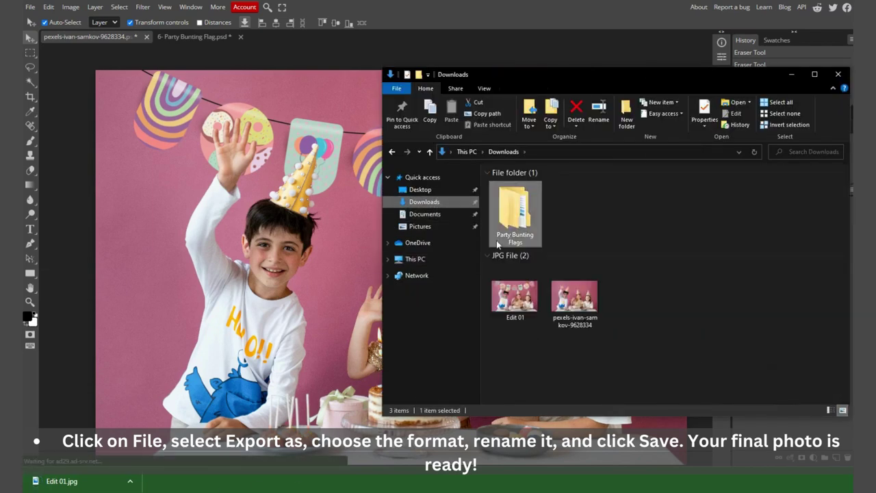
pyautogui.doubleClick(525, 299)
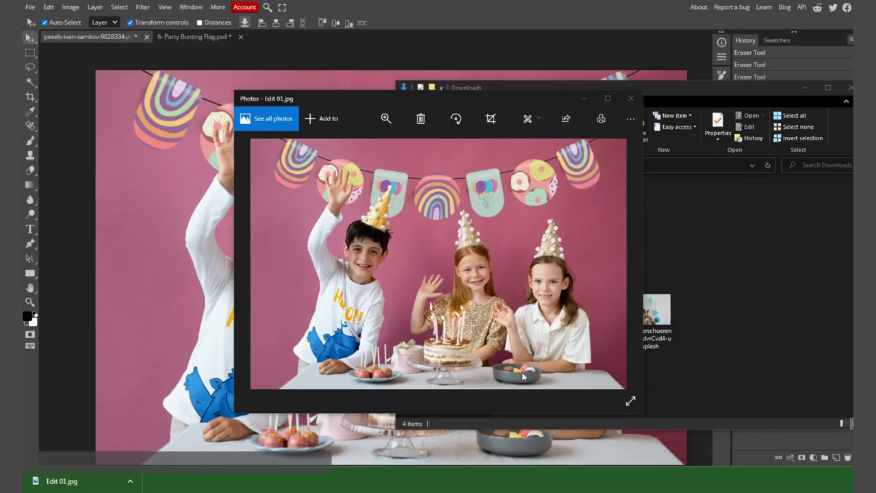
pyautogui.click(633, 99)
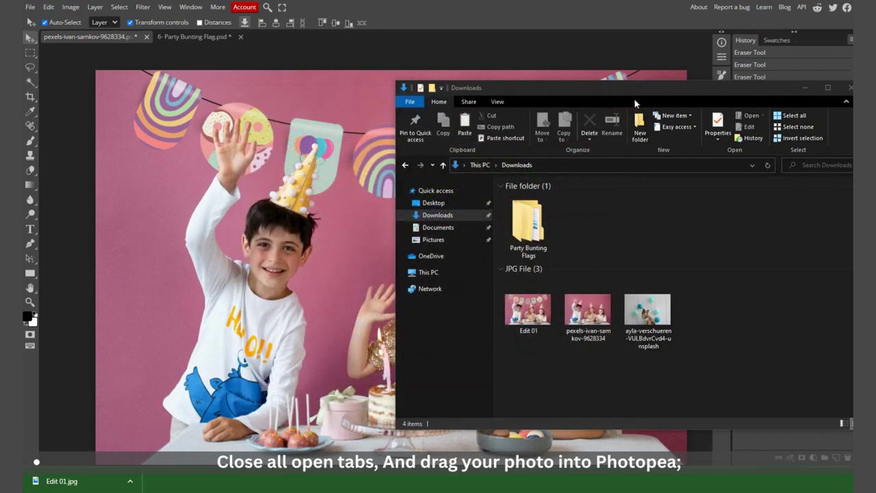
# Step: Close the pexels and Party Bunting Flag documents without saving, then open the dog balloon photo
pyautogui.click(146, 37)
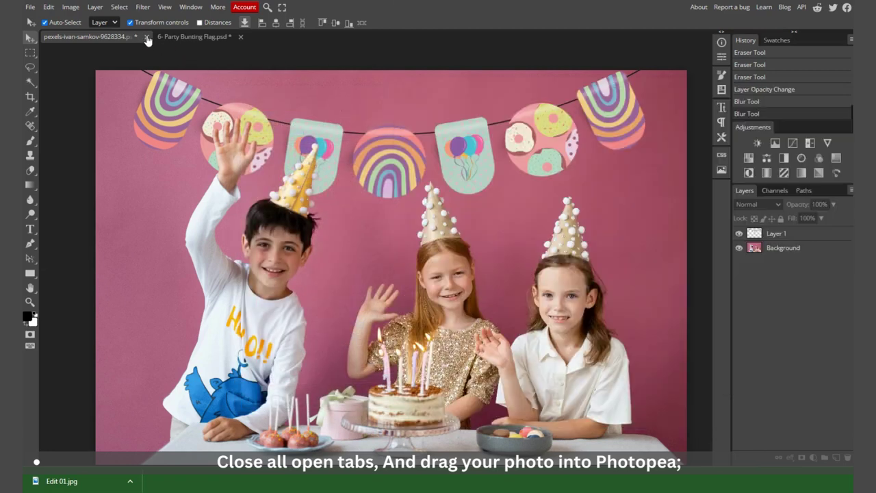
pyautogui.click(563, 59)
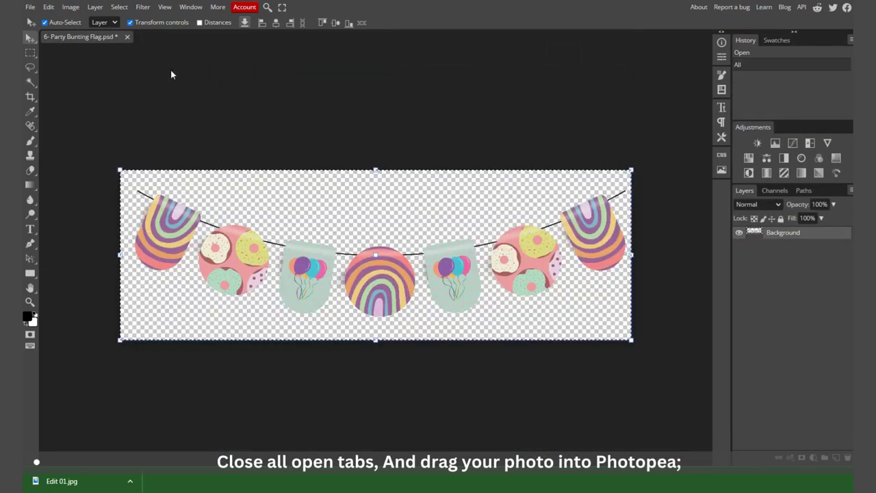
pyautogui.click(127, 37)
pyautogui.click(562, 59)
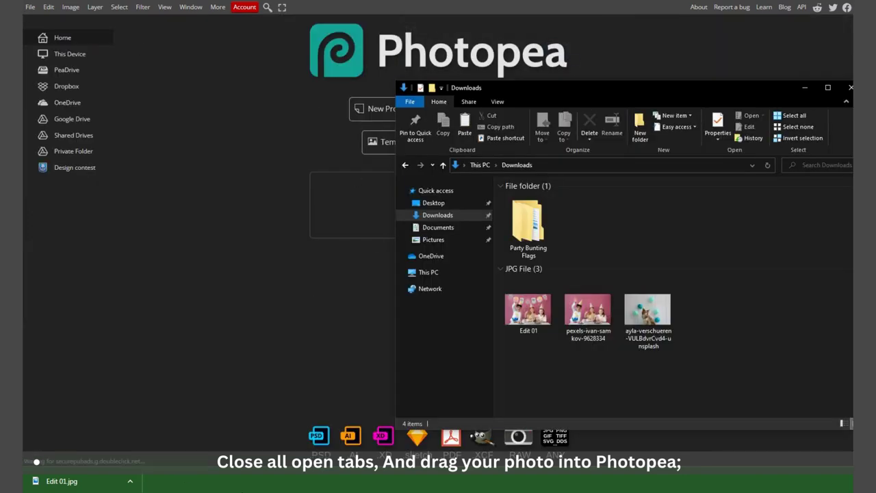
pyautogui.click(647, 315)
pyautogui.moveTo(647, 326)
pyautogui.mouseDown()
pyautogui.moveTo(337, 197)
pyautogui.moveTo(352, 203)
pyautogui.mouseUp()
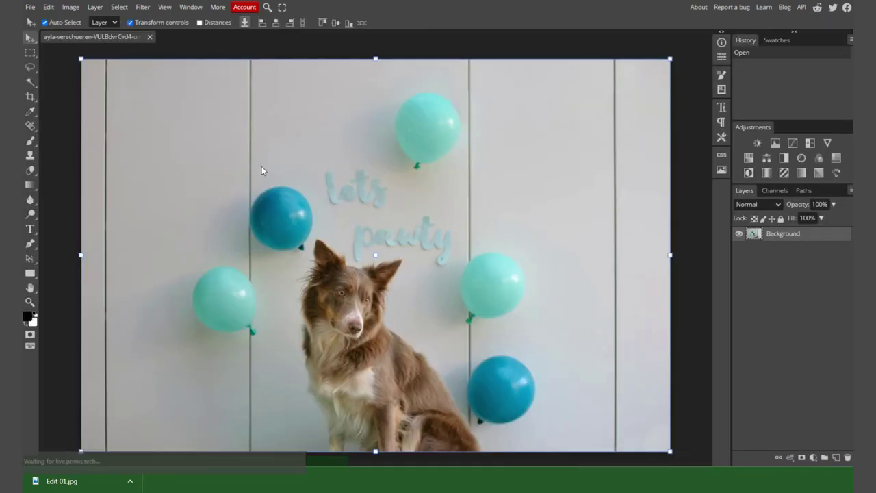
# Step: Browse Party Bunting Flags > 100 Digital Party Bunting Flag Overlays and drag 28- Party Bunting Flag onto the photo
pyautogui.hotkey('alt', 'Tab')
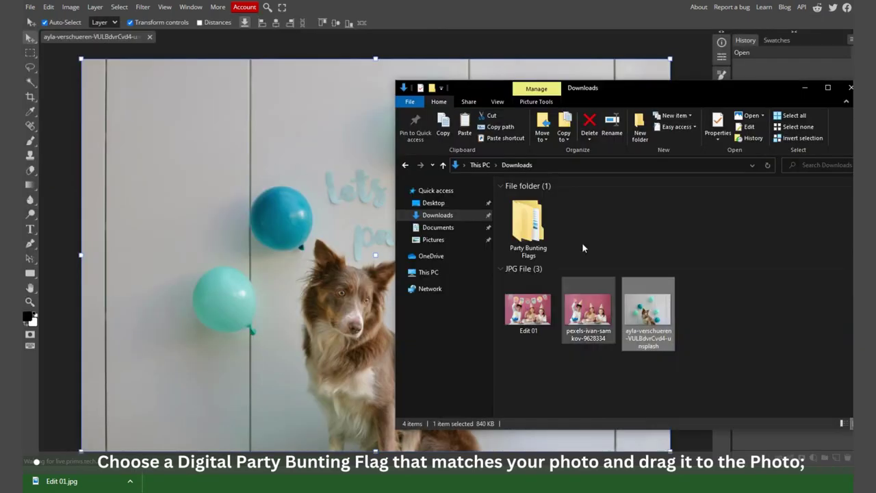
pyautogui.doubleClick(530, 223)
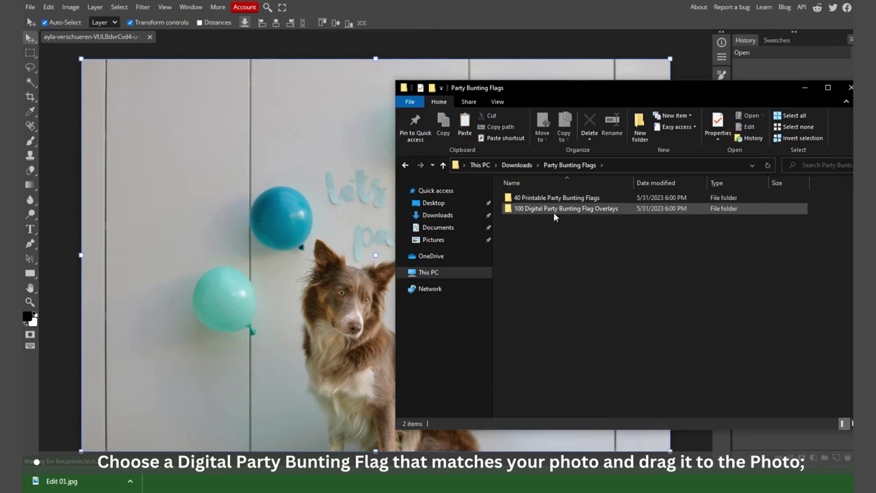
pyautogui.doubleClick(554, 209)
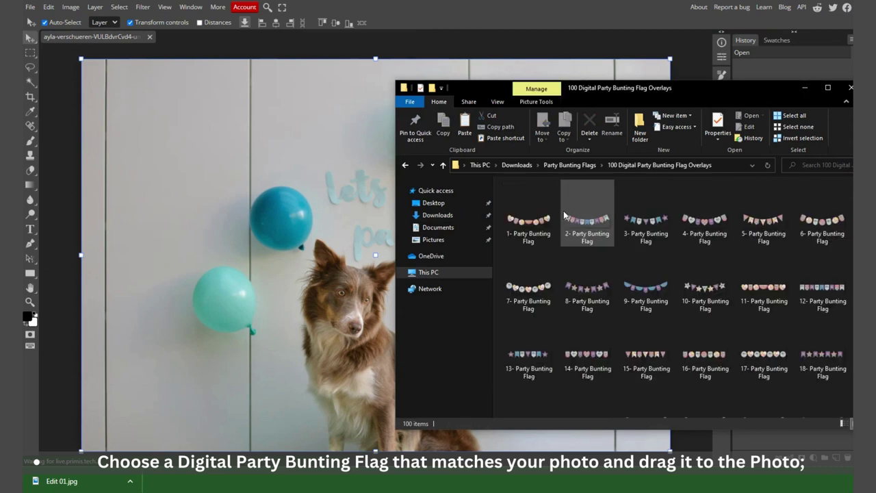
pyautogui.moveTo(646, 91); pyautogui.dragTo(621, 84)
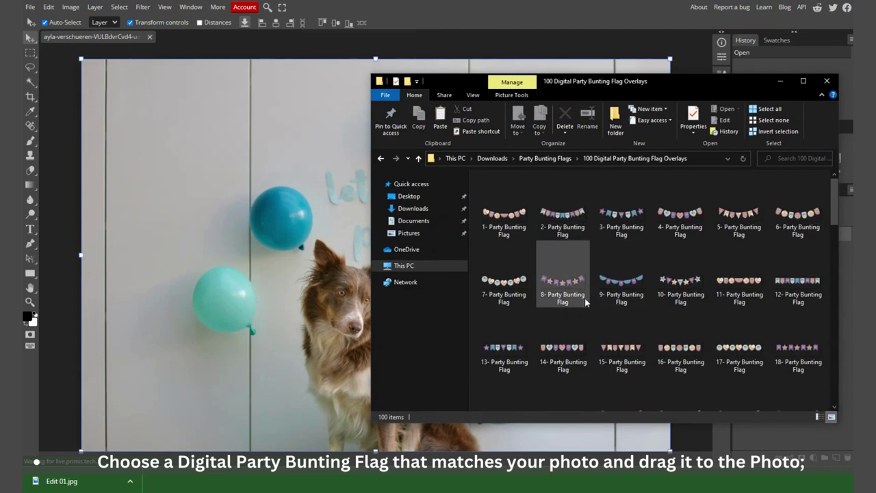
pyautogui.scroll(-3, 585, 301)
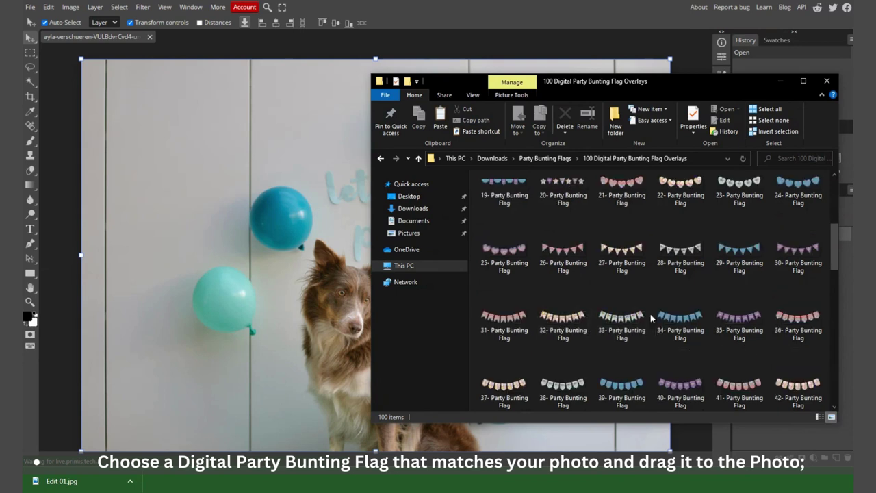
pyautogui.moveTo(701, 253); pyautogui.dragTo(271, 174)
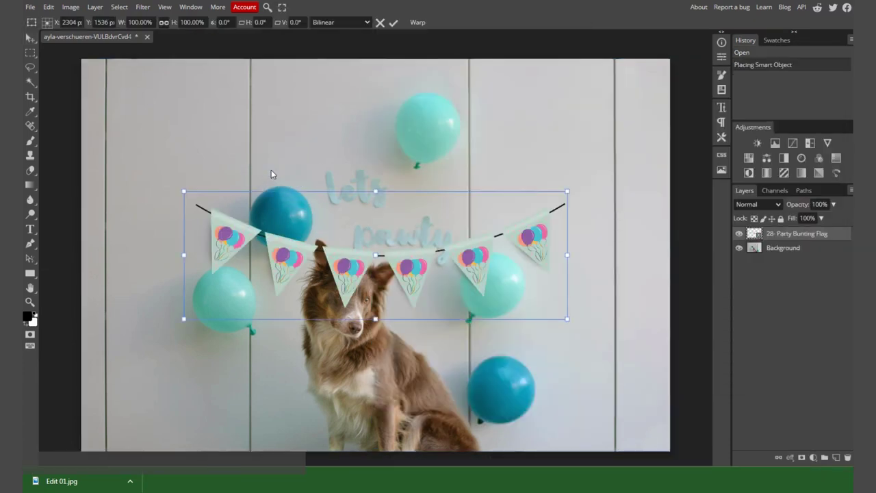
# Step: Scale garland 28 to 106.9%, tilt it -16.9°, and hang it above the dog at upper left
pyautogui.moveTo(317, 253); pyautogui.dragTo(239, 185)
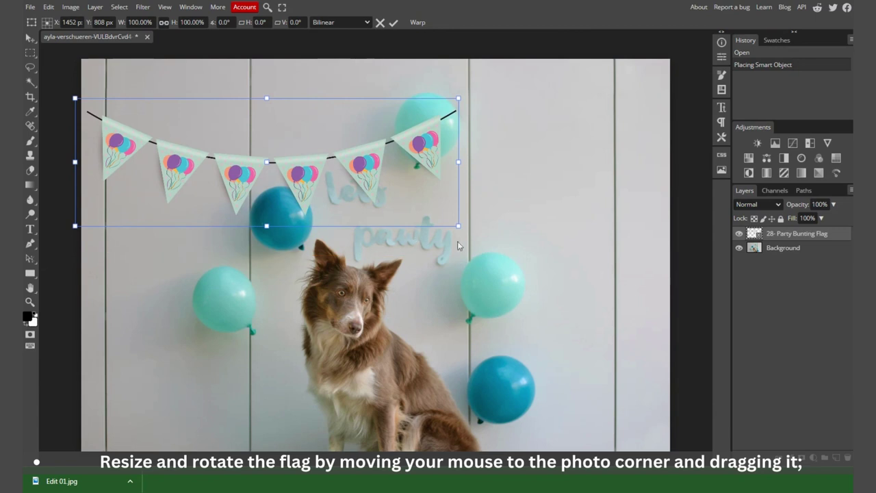
pyautogui.moveTo(460, 227); pyautogui.dragTo(484, 237)
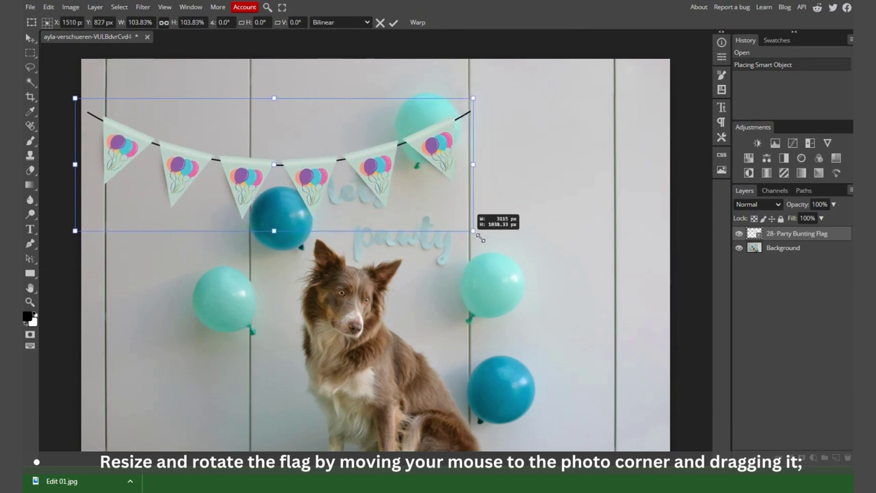
pyautogui.moveTo(492, 239); pyautogui.dragTo(504, 173)
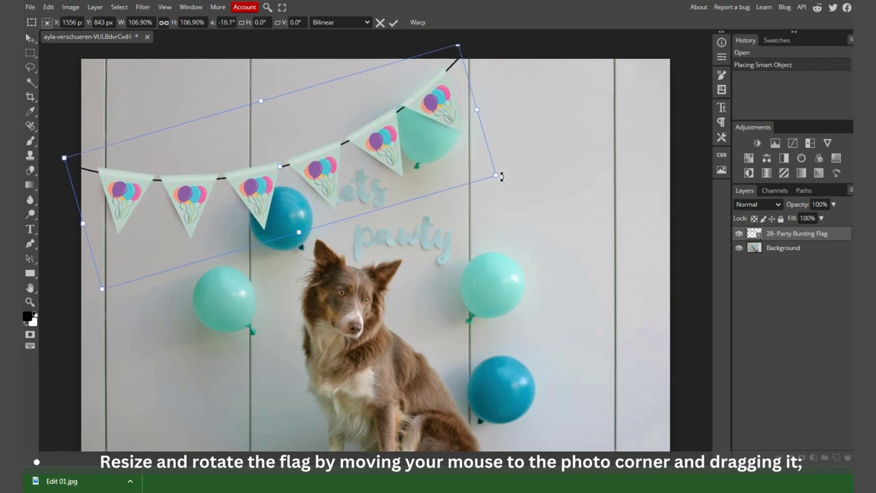
pyautogui.moveTo(251, 195); pyautogui.dragTo(228, 171)
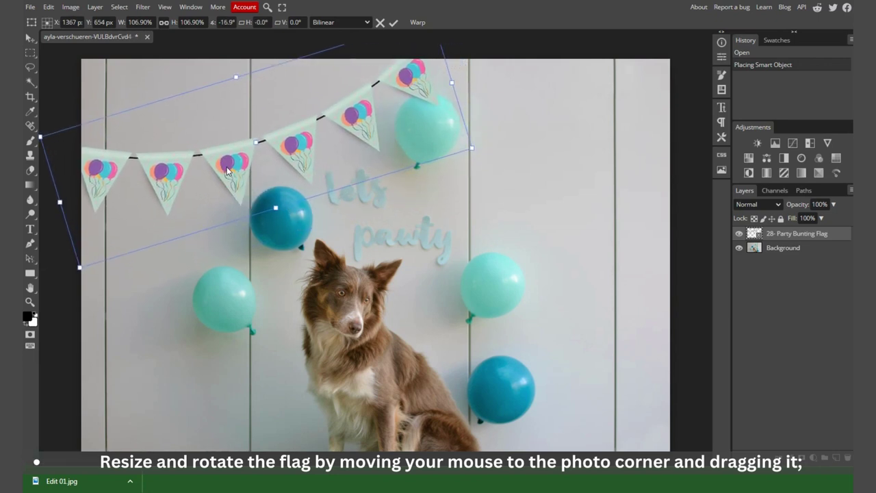
pyautogui.moveTo(228, 171)
pyautogui.mouseDown()
pyautogui.moveTo(235, 183)
pyautogui.moveTo(238, 177)
pyautogui.moveTo(233, 186)
pyautogui.mouseUp()
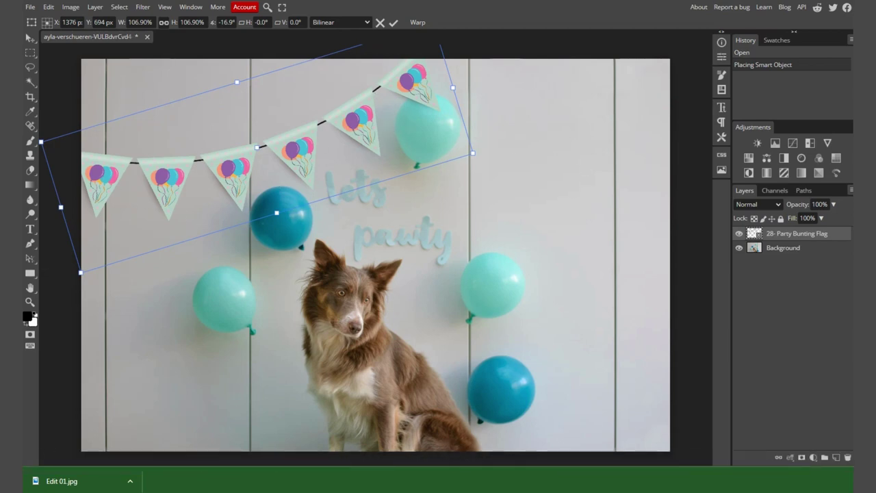
pyautogui.hotkey('alt', 'Tab')
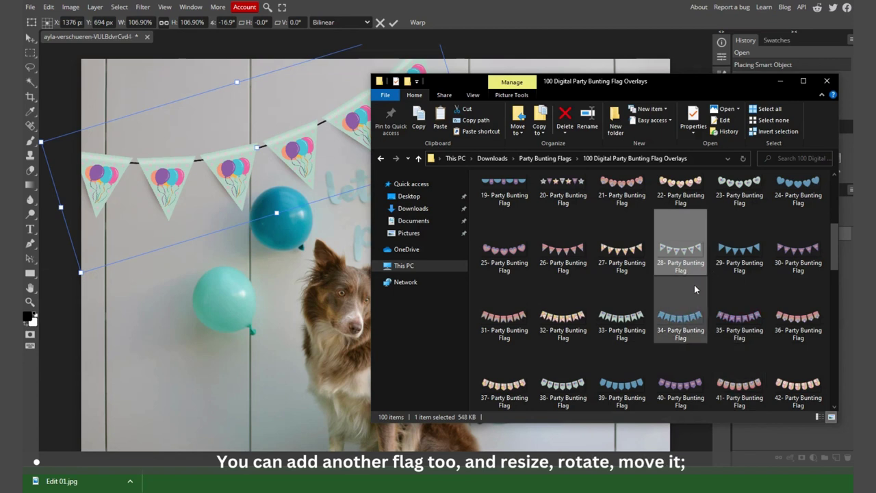
# Step: Drop 38- Party Bunting Flag onto the photo and tilt it 12.4° across the upper right
pyautogui.click(565, 393)
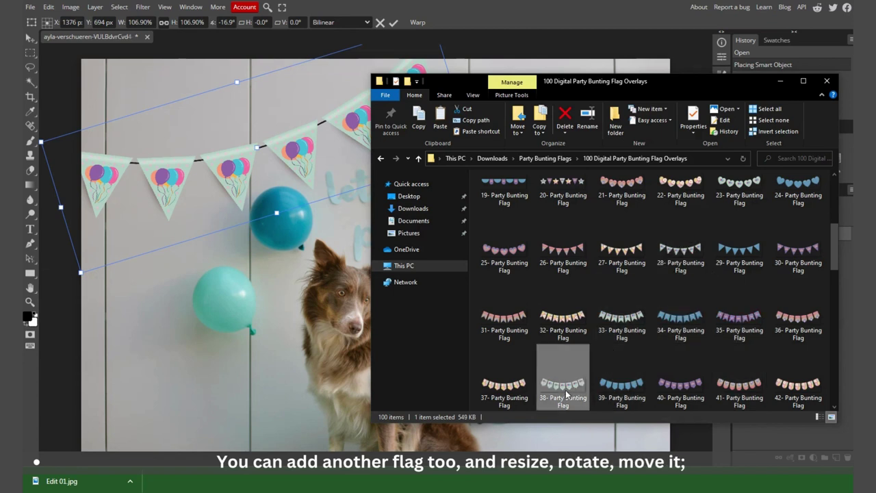
pyautogui.moveTo(568, 393); pyautogui.dragTo(303, 241)
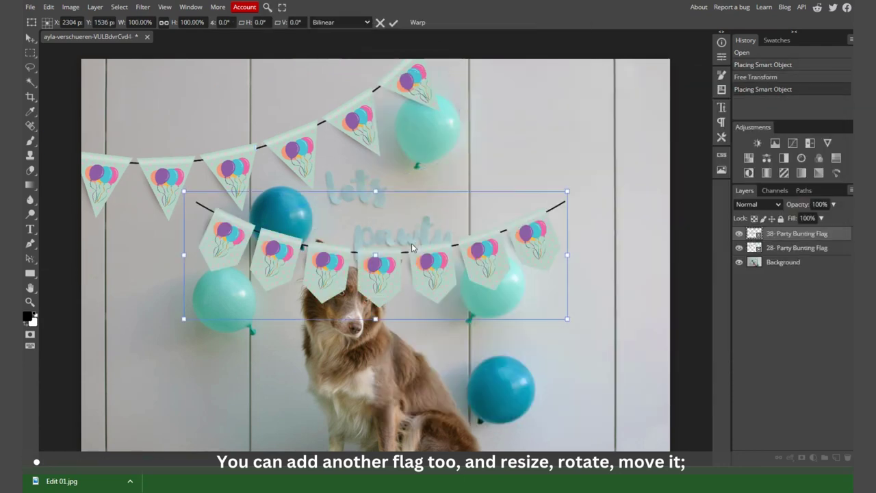
pyautogui.moveTo(434, 267); pyautogui.dragTo(604, 159)
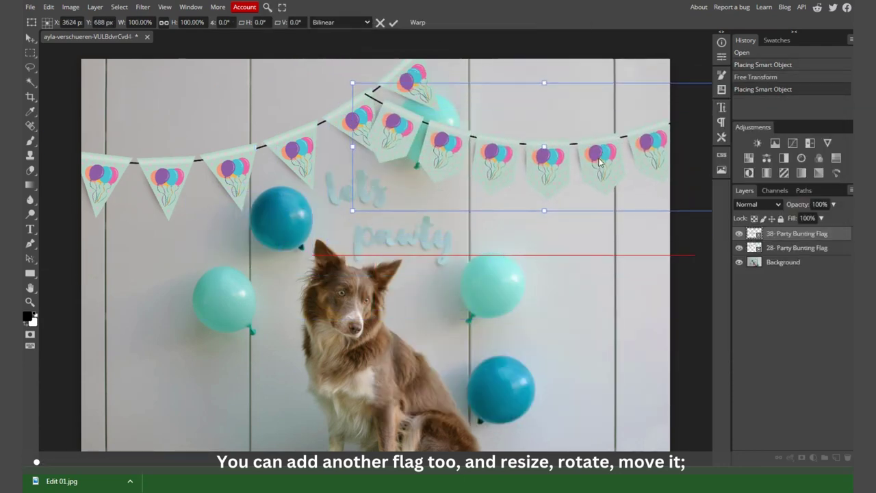
pyautogui.moveTo(546, 220); pyautogui.dragTo(503, 243)
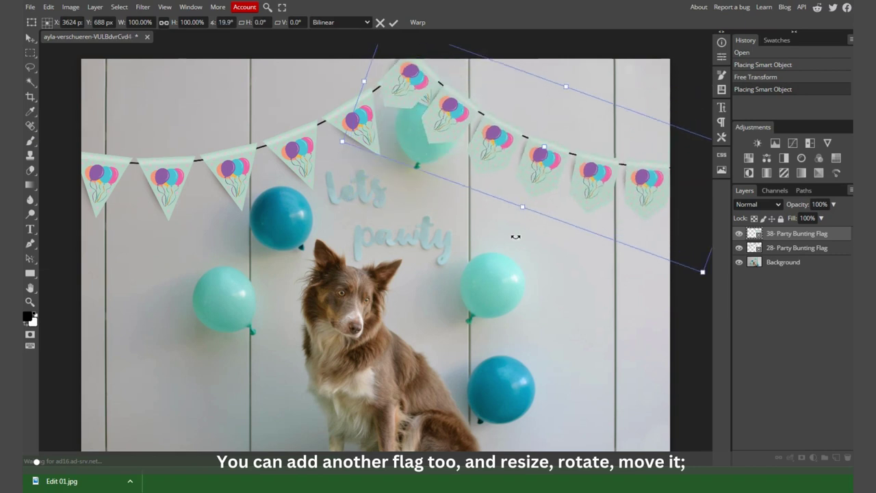
pyautogui.moveTo(575, 179); pyautogui.dragTo(600, 196)
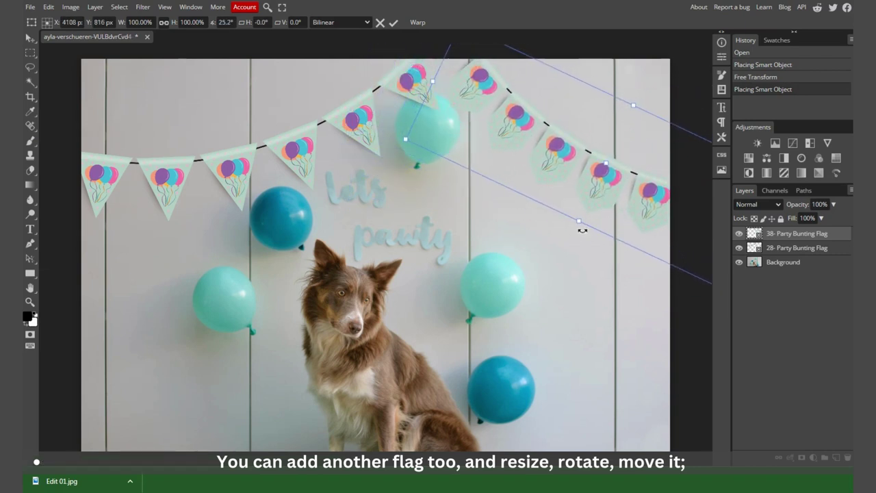
pyautogui.moveTo(582, 230); pyautogui.dragTo(599, 234)
pyautogui.moveTo(566, 183); pyautogui.dragTo(576, 148)
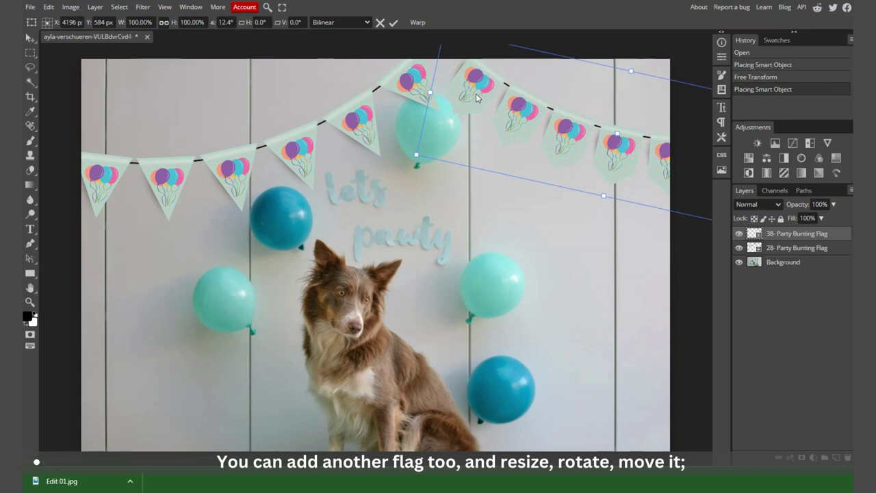
pyautogui.moveTo(476, 97); pyautogui.dragTo(485, 96)
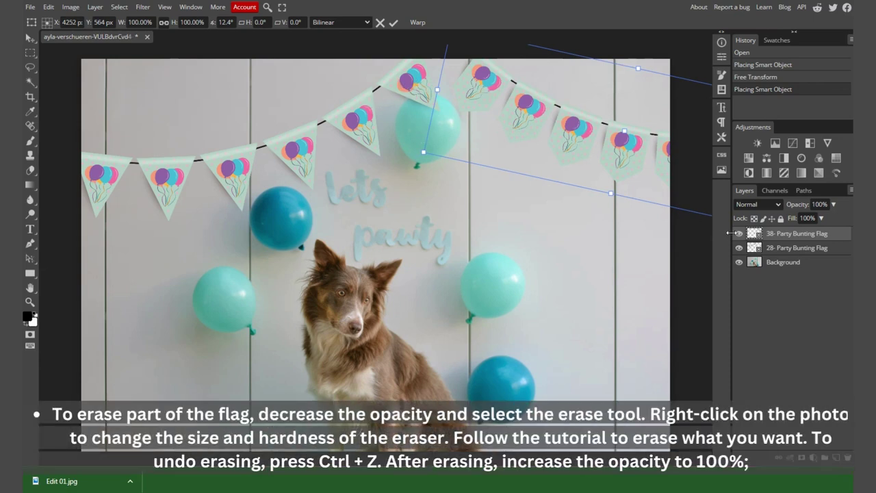
# Step: Apply the transform and lower the first garland layer's opacity to 52%
pyautogui.click(790, 250)
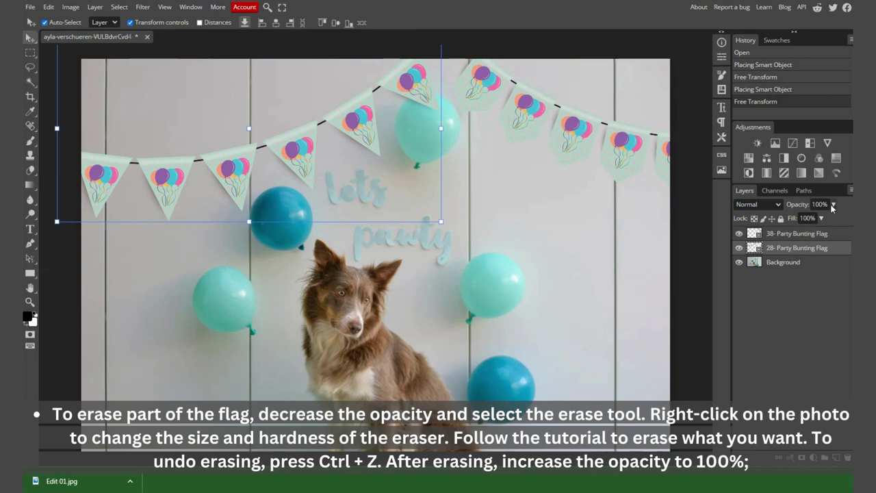
pyautogui.click(833, 204)
pyautogui.moveTo(820, 220); pyautogui.dragTo(814, 221)
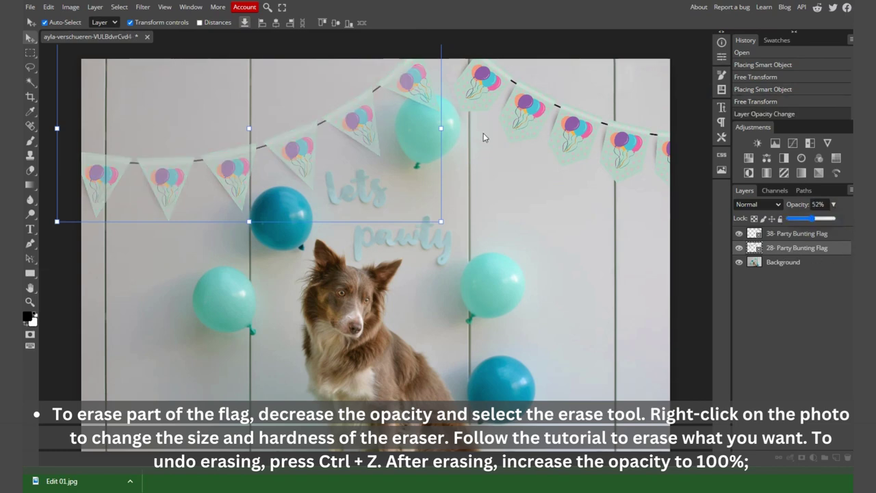
pyautogui.scroll(1, 429, 92)
pyautogui.scroll(2, 428, 94)
pyautogui.scroll(3, 428, 96)
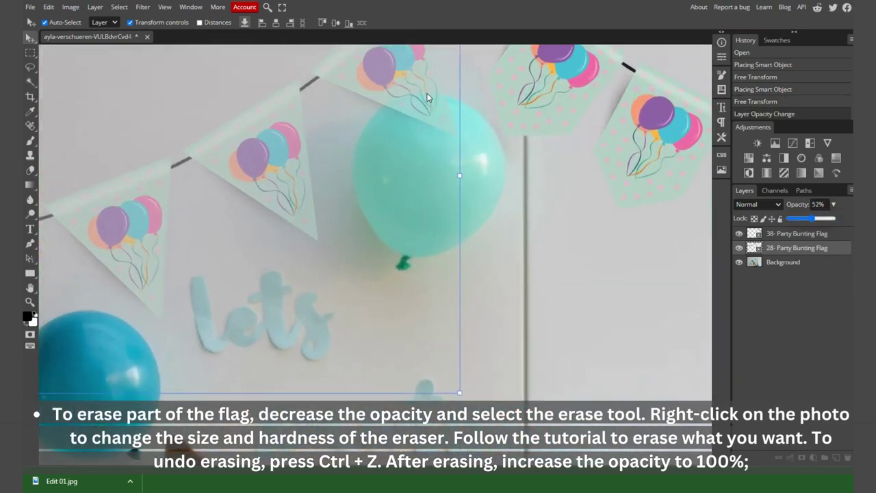
pyautogui.scroll(1, 427, 98)
pyautogui.scroll(1, 427, 98)
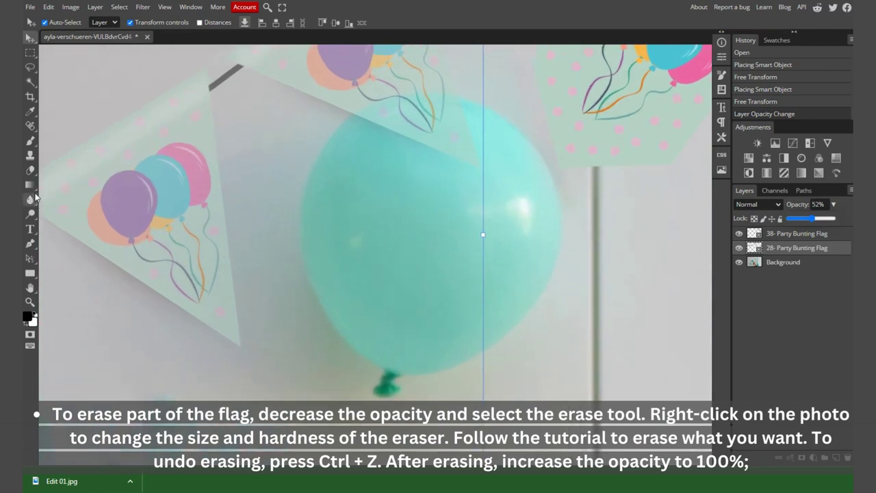
# Step: Rasterize bunting flag 28 and erase the flag covering the top of the upper teal balloon
pyautogui.click(30, 170)
pyautogui.click(469, 162)
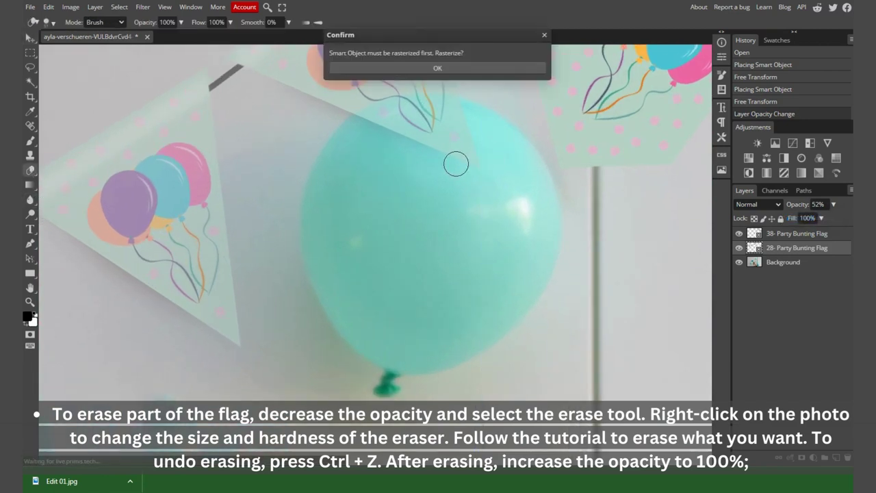
pyautogui.click(439, 68)
pyautogui.moveTo(468, 154); pyautogui.dragTo(365, 131)
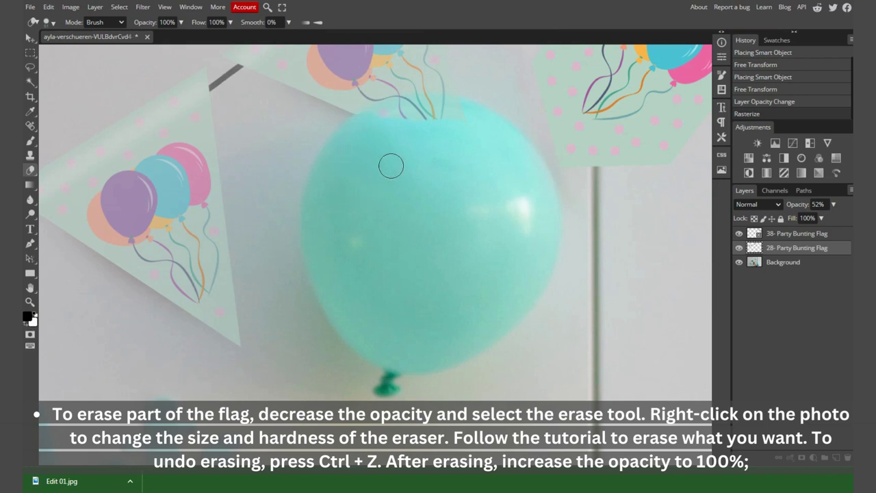
pyautogui.moveTo(365, 126)
pyautogui.mouseDown()
pyautogui.moveTo(466, 129)
pyautogui.moveTo(390, 109)
pyautogui.moveTo(401, 123)
pyautogui.mouseUp()
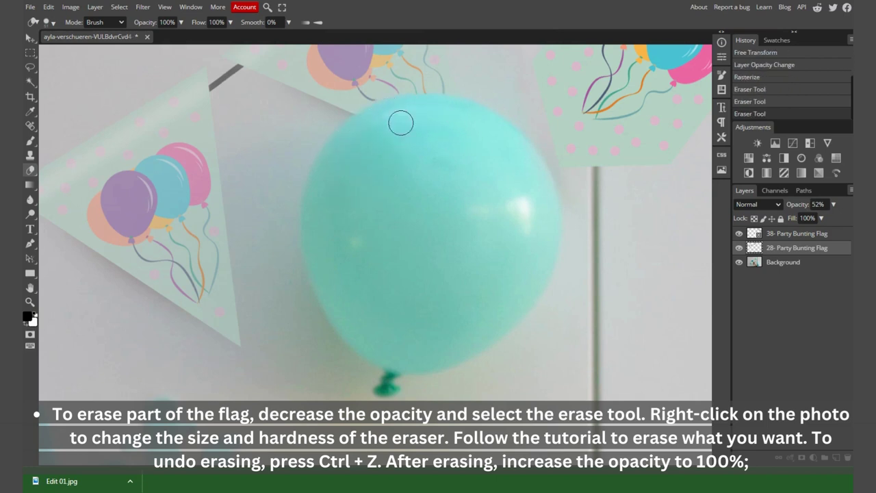
pyautogui.click(366, 150)
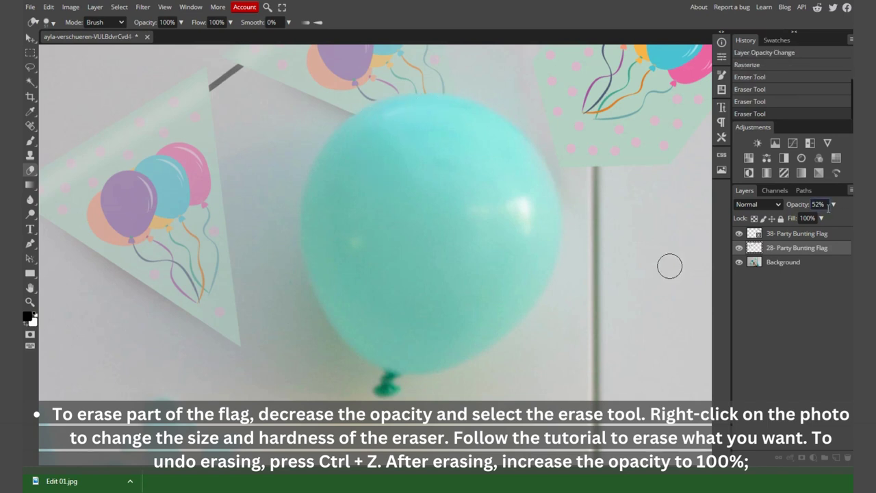
# Step: Restore the bunting layer to 100% opacity and zoom out to the whole image
pyautogui.click(833, 204)
pyautogui.moveTo(812, 218); pyautogui.dragTo(835, 217)
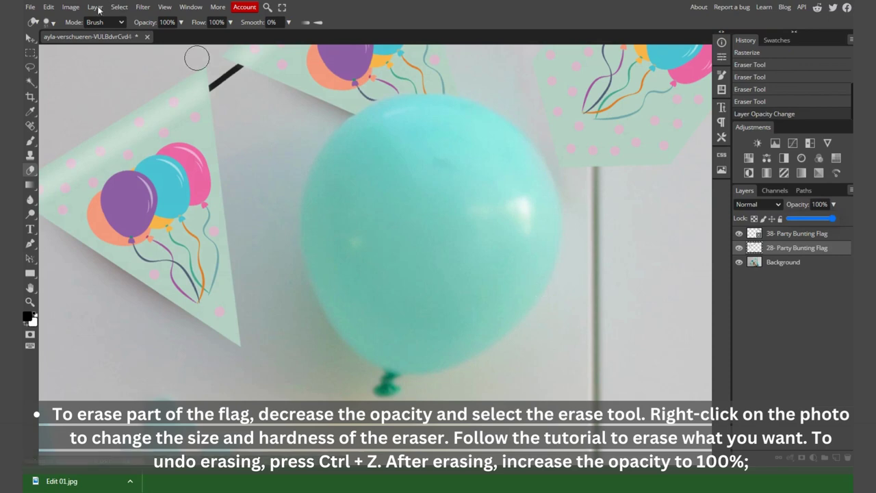
pyautogui.click(32, 37)
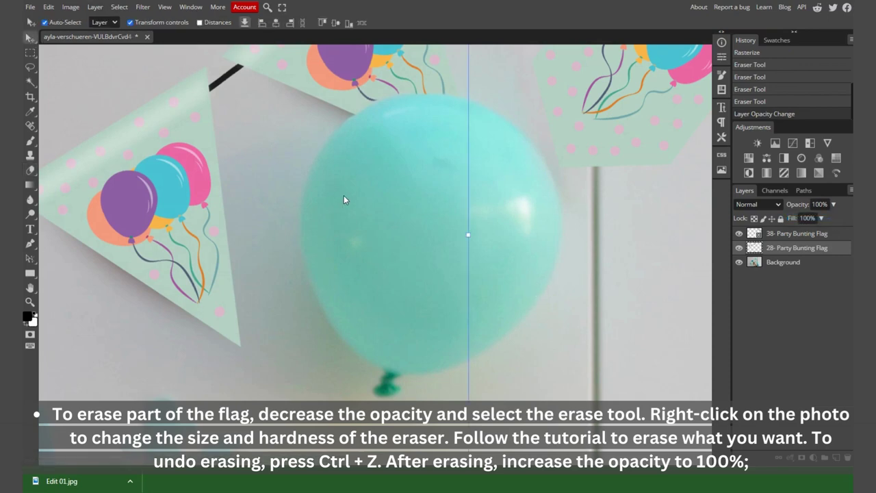
pyautogui.hotkey('ctrl', '0')
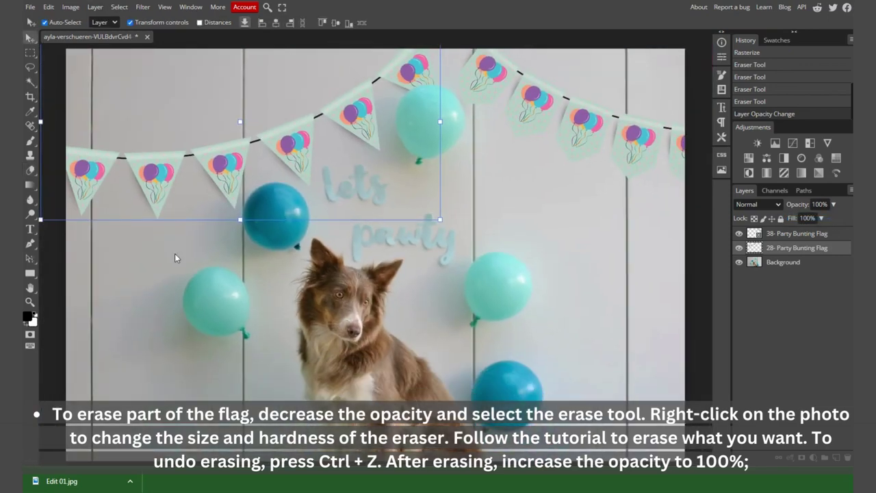
pyautogui.click(57, 298)
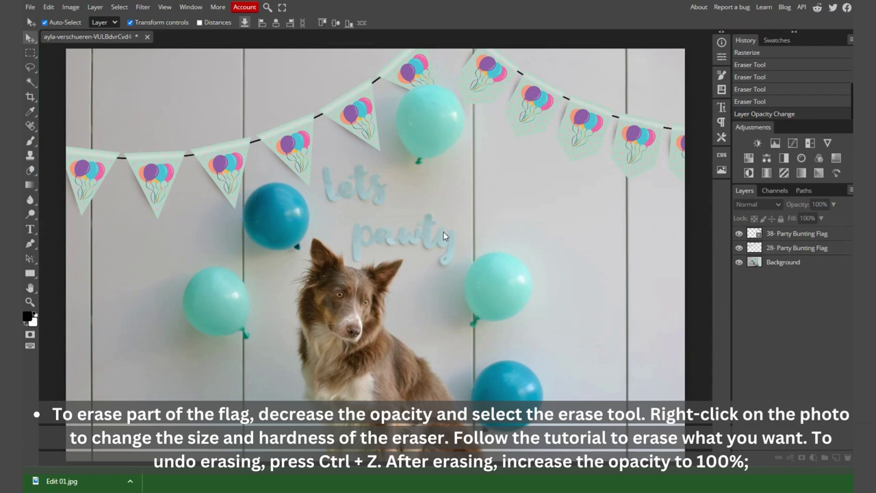
pyautogui.scroll(-1, 444, 236)
pyautogui.scroll(-1, 444, 236)
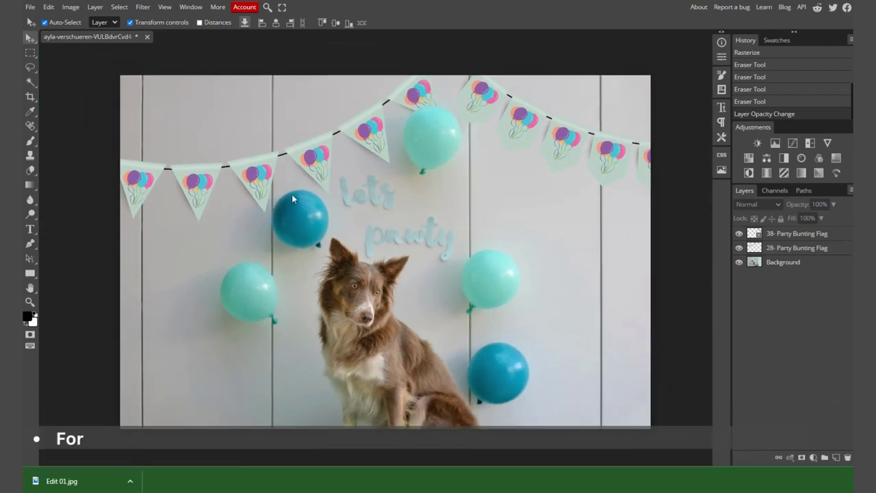
# Step: Blur the left garland 28 with a 494 px Blur brush at 50% strength
pyautogui.click(815, 248)
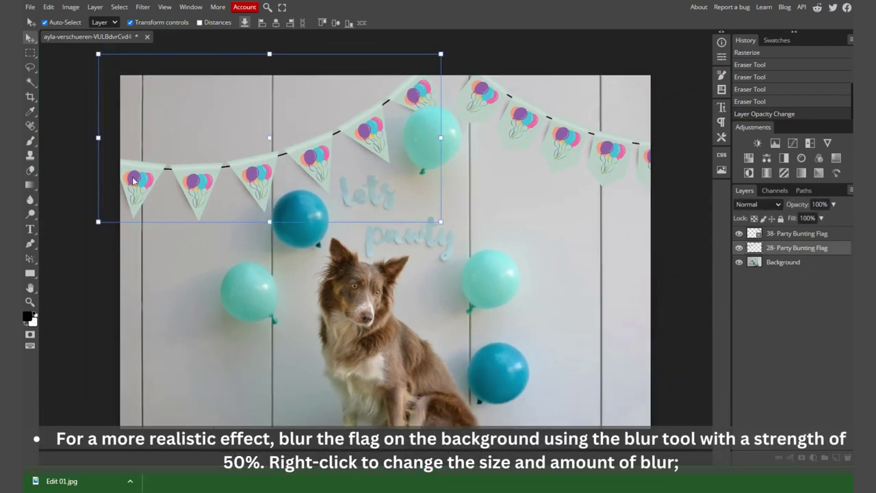
pyautogui.click(30, 202)
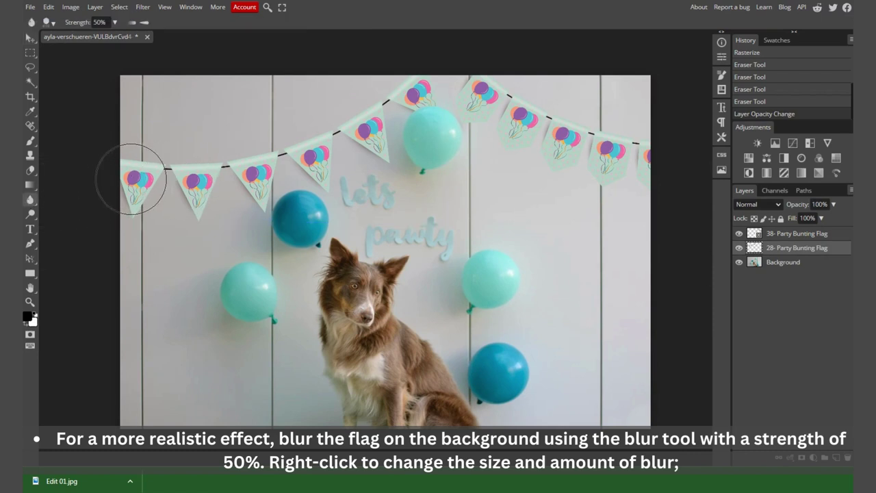
pyautogui.rightClick(140, 180)
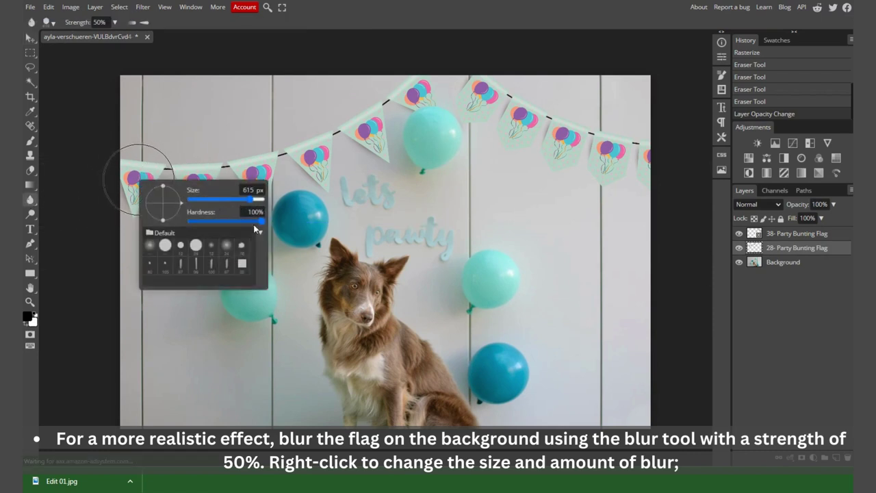
pyautogui.moveTo(250, 199); pyautogui.dragTo(244, 198)
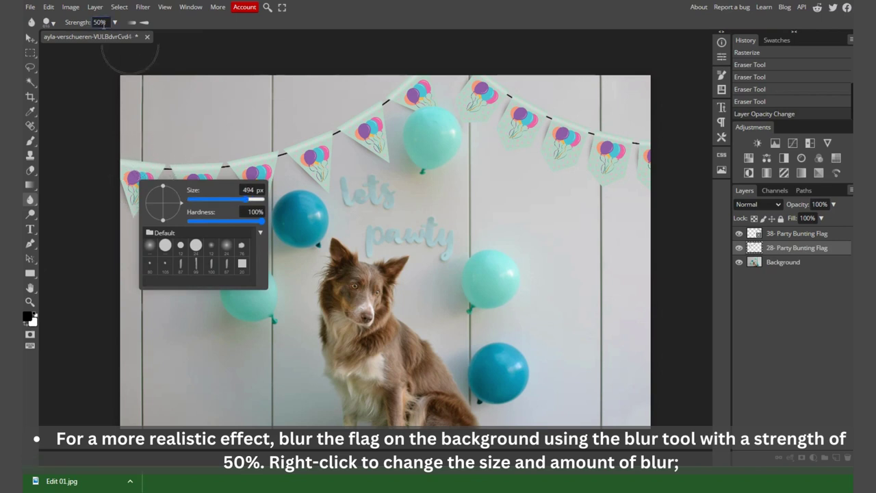
pyautogui.moveTo(132, 171)
pyautogui.mouseDown()
pyautogui.moveTo(236, 193)
pyautogui.moveTo(438, 108)
pyautogui.moveTo(147, 196)
pyautogui.mouseUp()
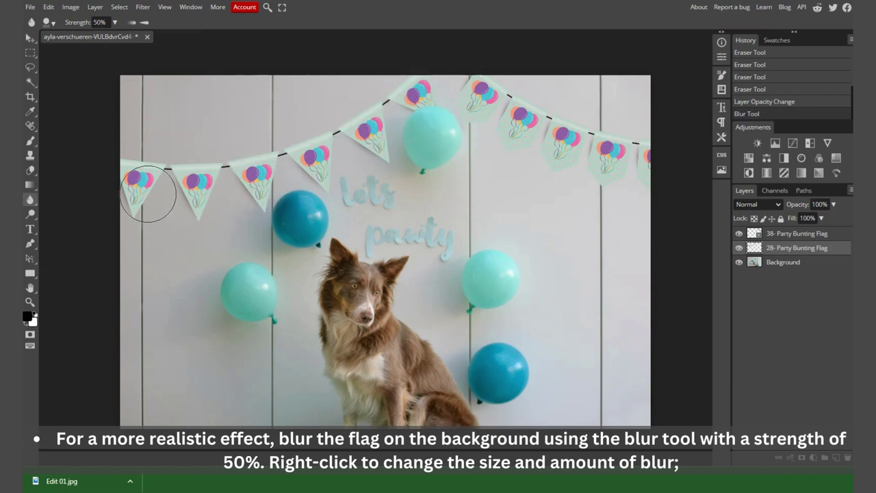
# Step: Rasterize the 38- Party Bunting Flag layer and blur the right garland's flags
pyautogui.click(821, 234)
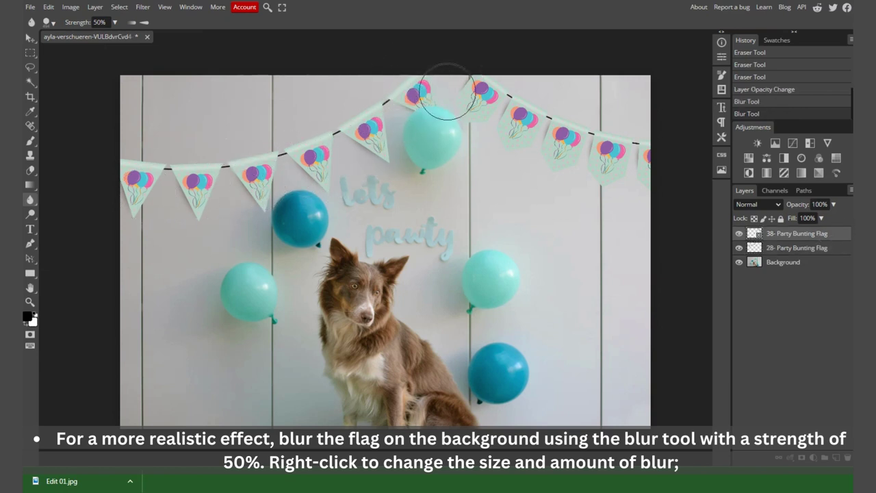
pyautogui.click(479, 106)
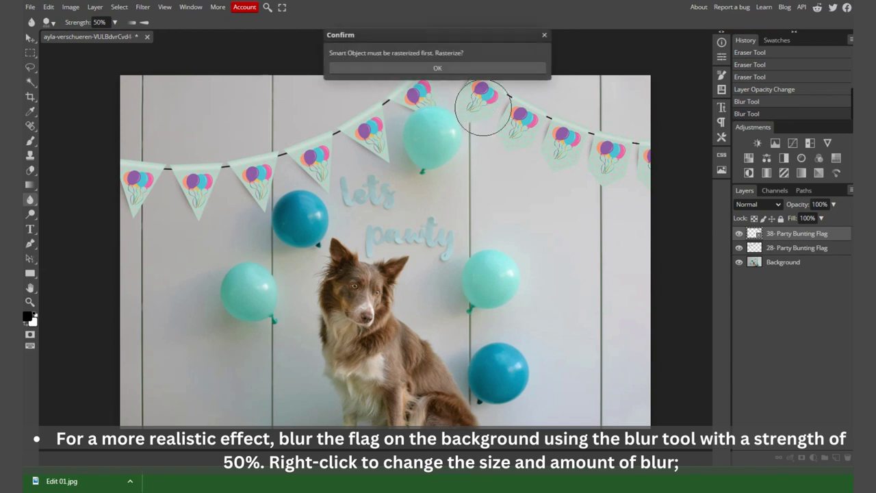
pyautogui.click(469, 68)
pyautogui.moveTo(468, 94)
pyautogui.mouseDown()
pyautogui.moveTo(646, 167)
pyautogui.moveTo(606, 172)
pyautogui.moveTo(446, 82)
pyautogui.mouseUp()
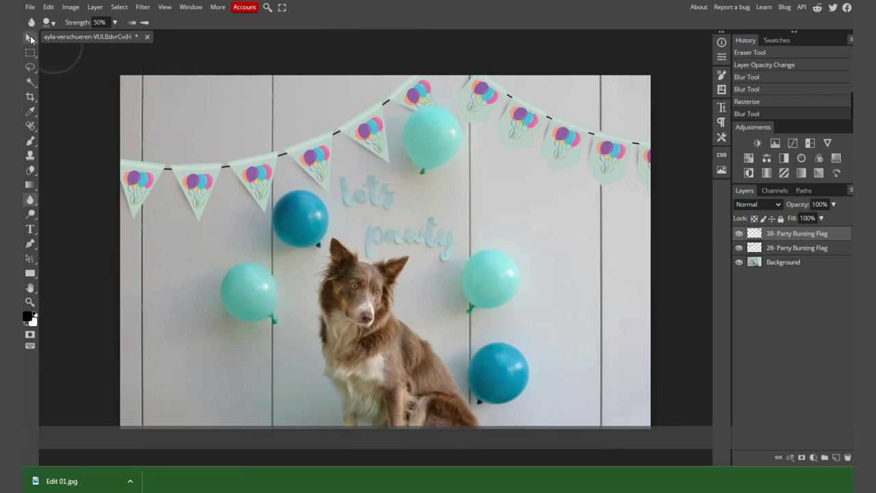
pyautogui.click(30, 36)
pyautogui.click(31, 8)
pyautogui.moveTo(48, 140)
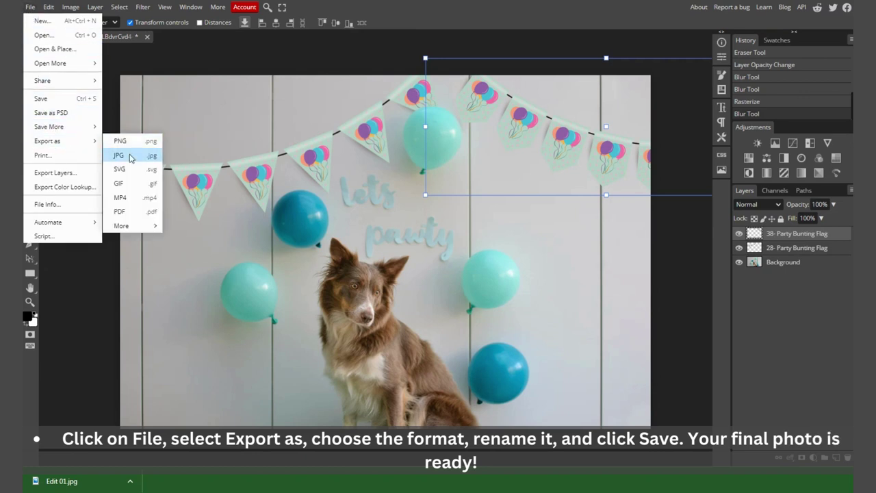
# Step: Save the image through Export as JPG with the file name Export 02
pyautogui.click(131, 158)
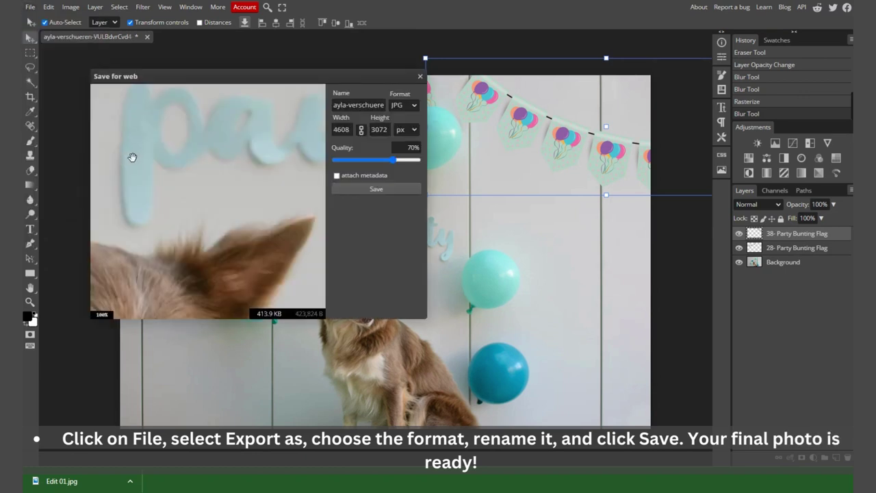
pyautogui.tripleClick(359, 106)
pyautogui.write('Export 02')
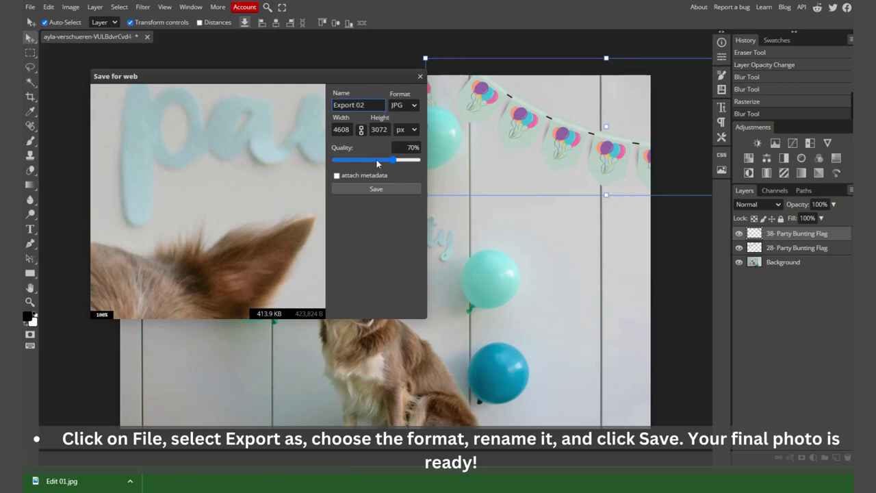
pyautogui.click(377, 190)
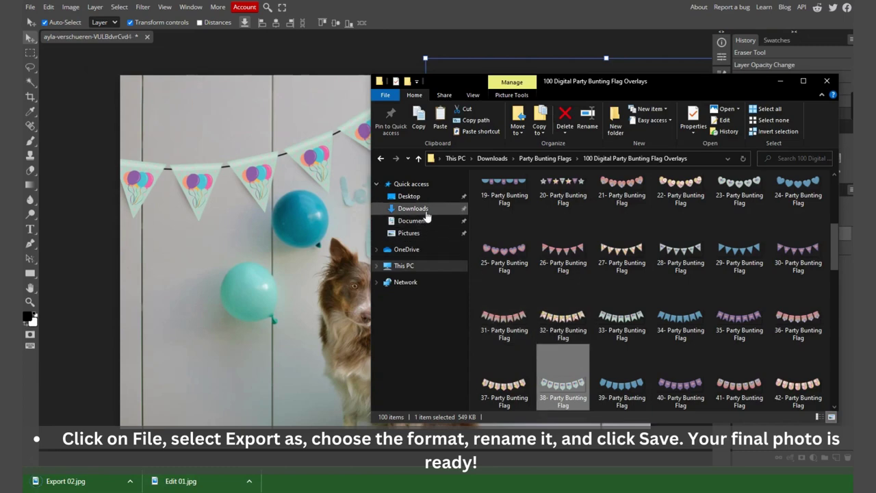
# Step: Open Export 02.jpg from the Downloads folder in the Photos viewer
pyautogui.click(413, 209)
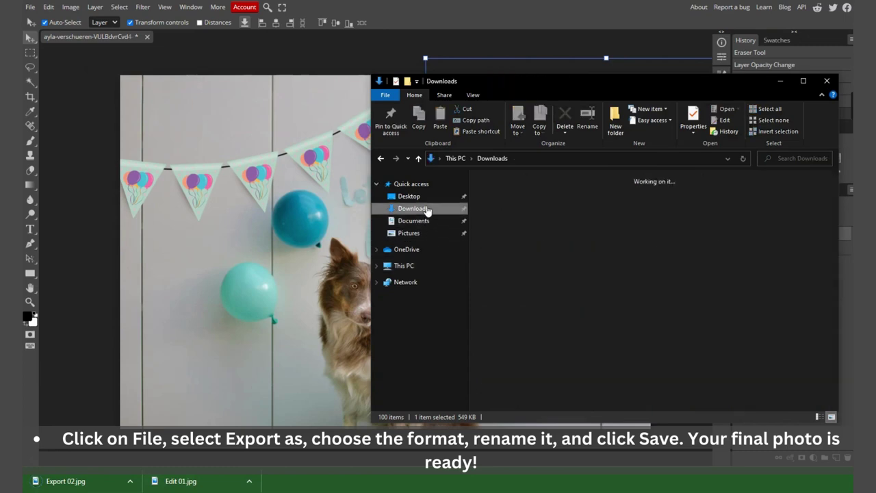
pyautogui.click(508, 304)
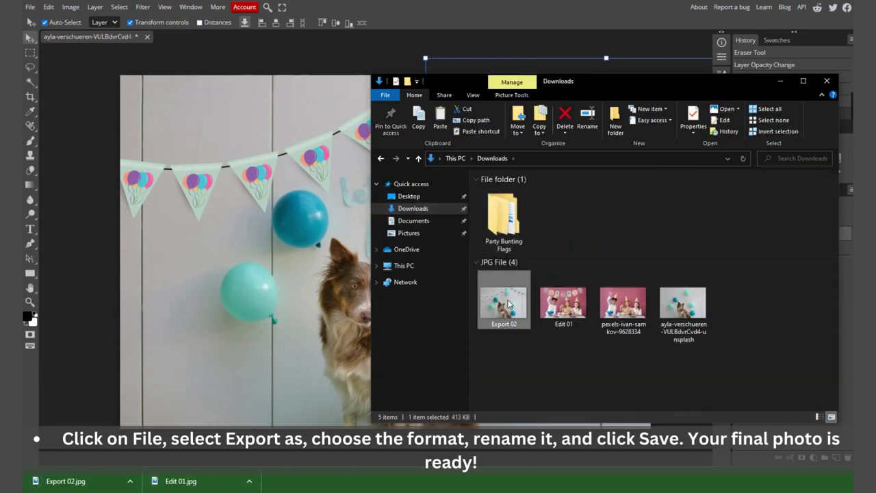
pyautogui.doubleClick(508, 304)
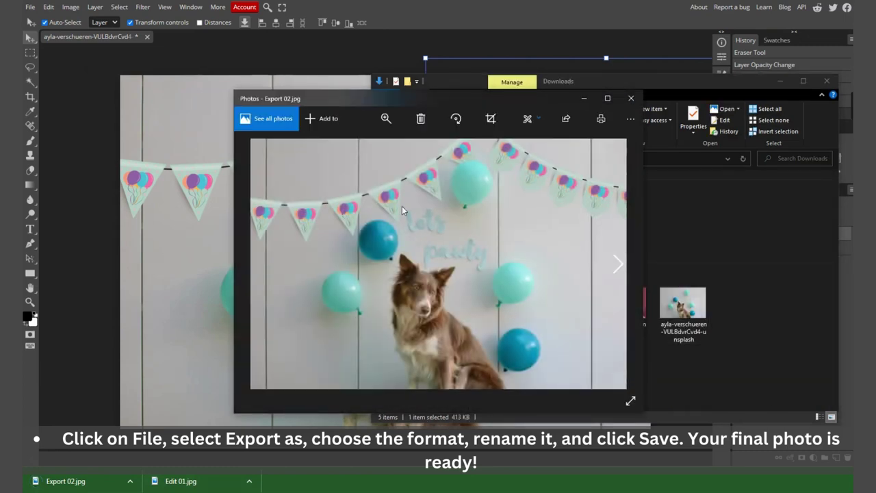